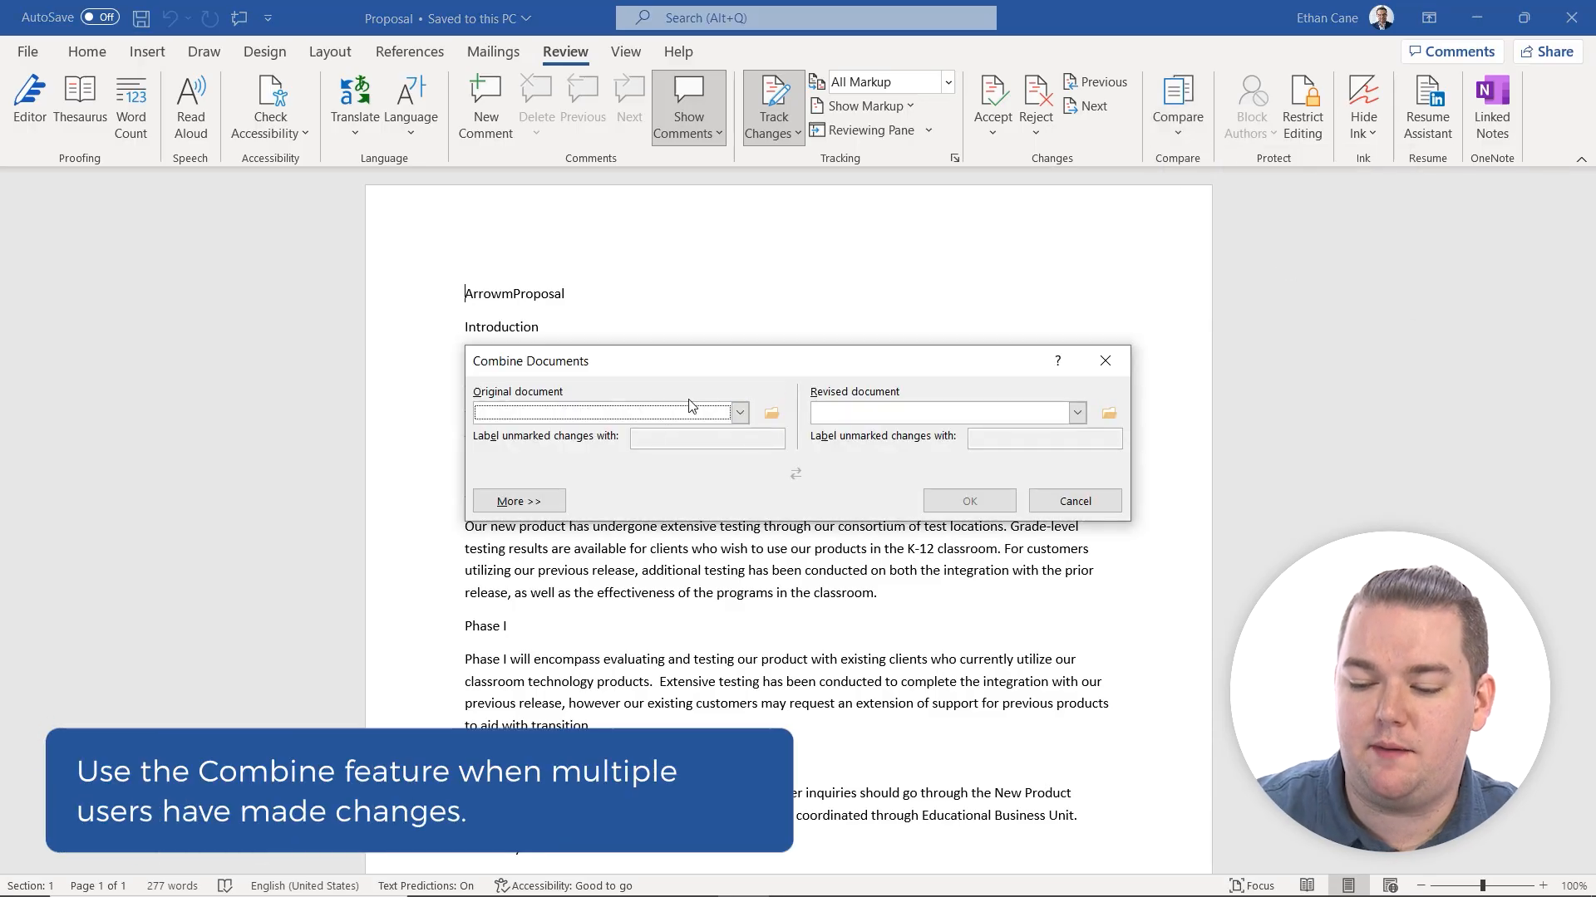
Set Proposal as the original document and Proposal_KB as the revised document for combining.
left_click(772, 414)
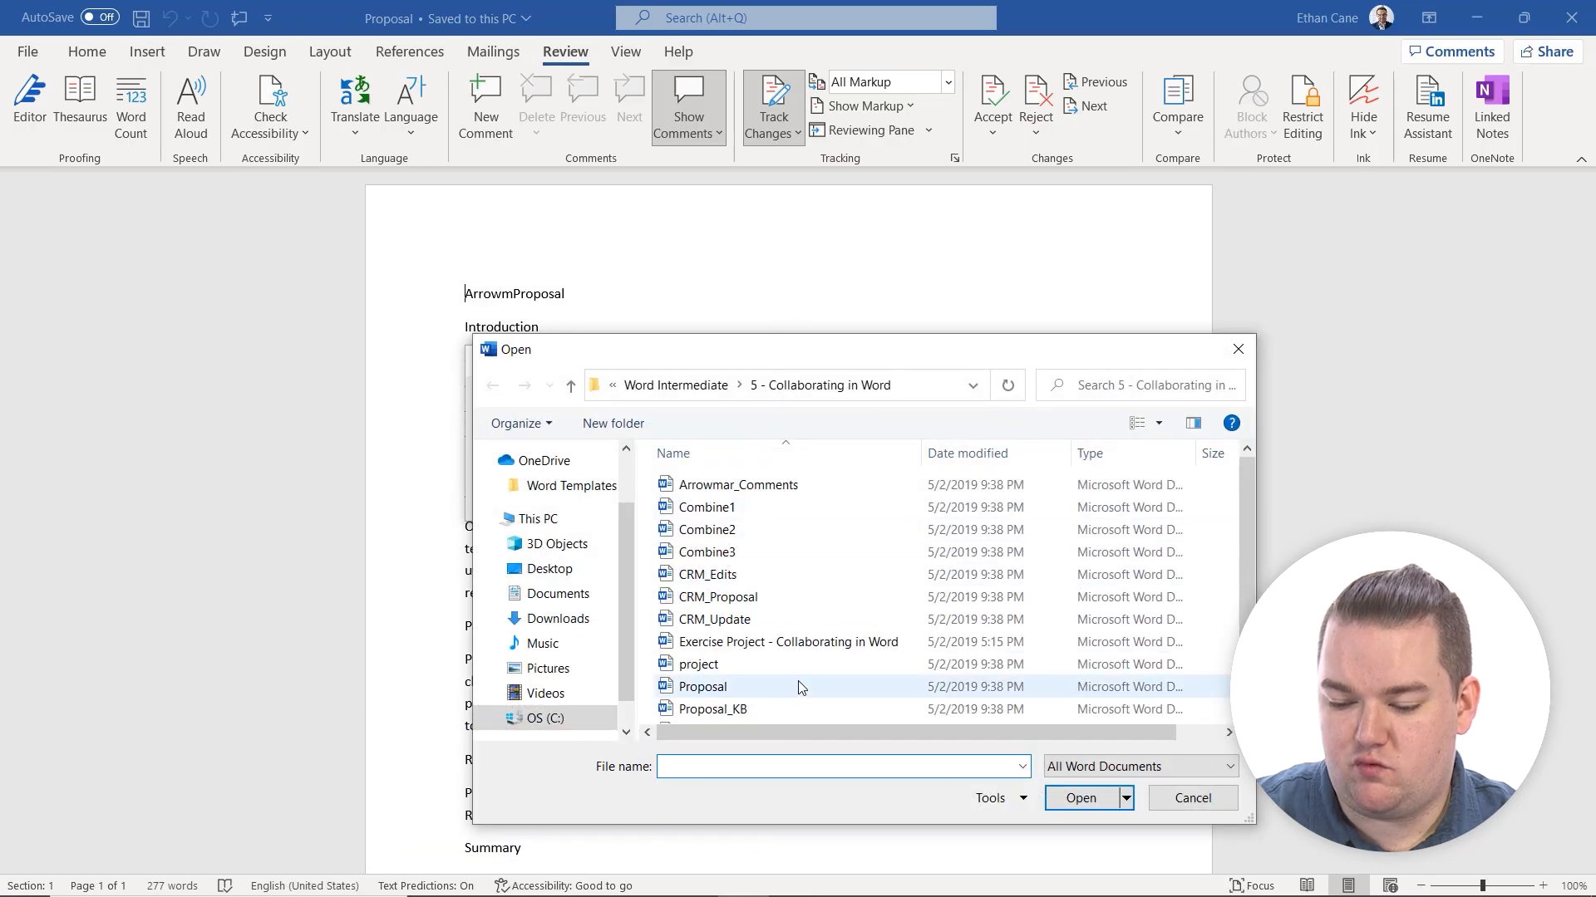
scroll(778, 684, "down", 1)
double_click(706, 642)
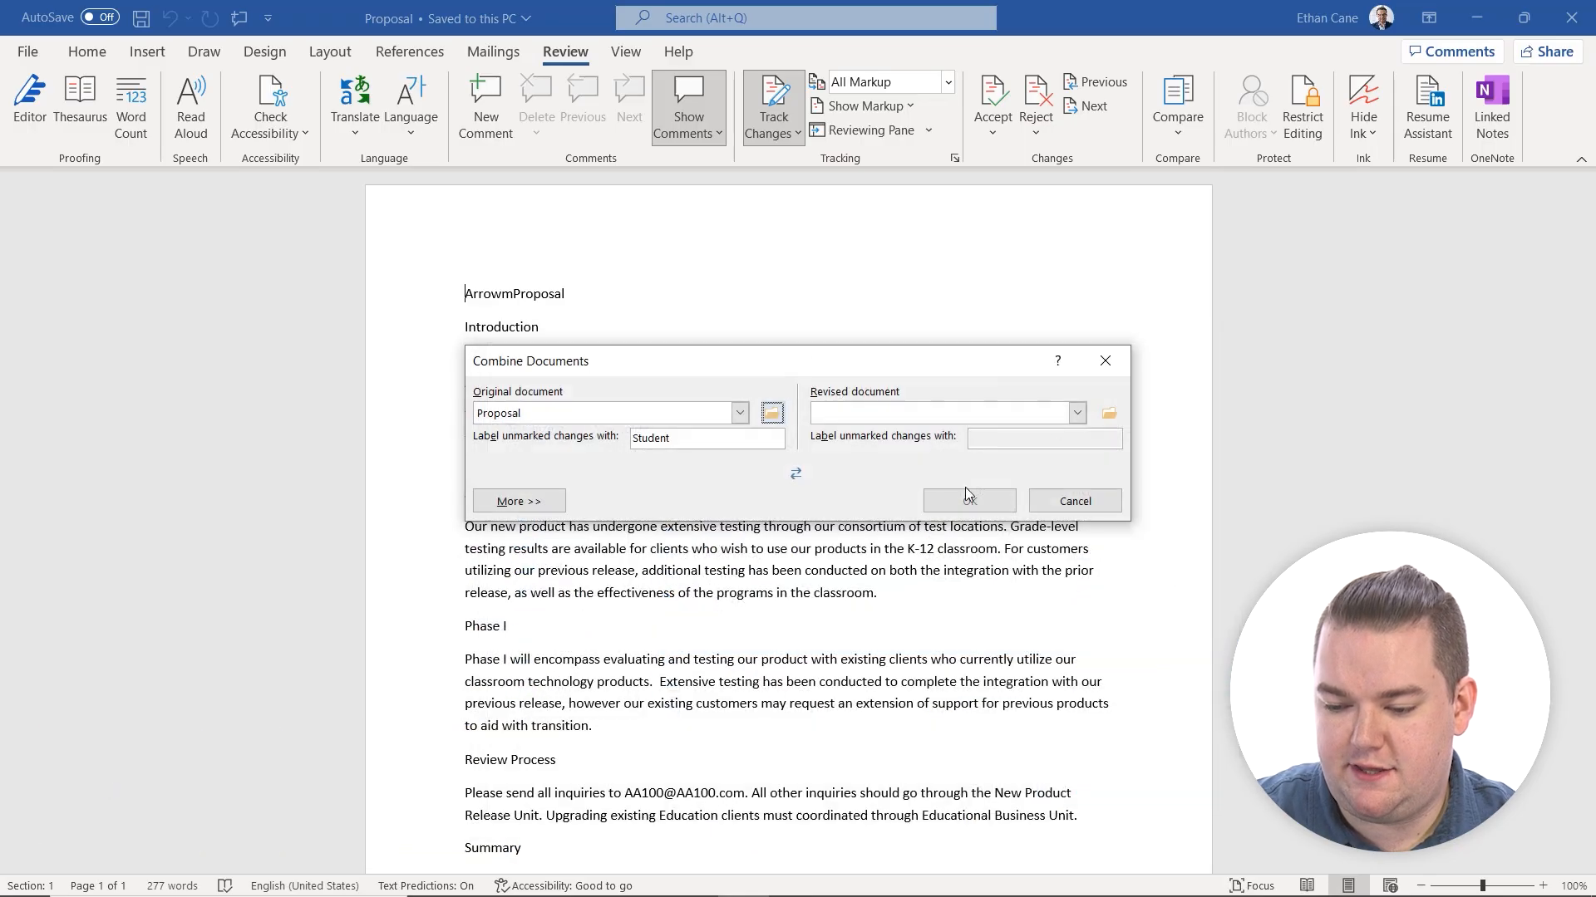
left_click(1110, 414)
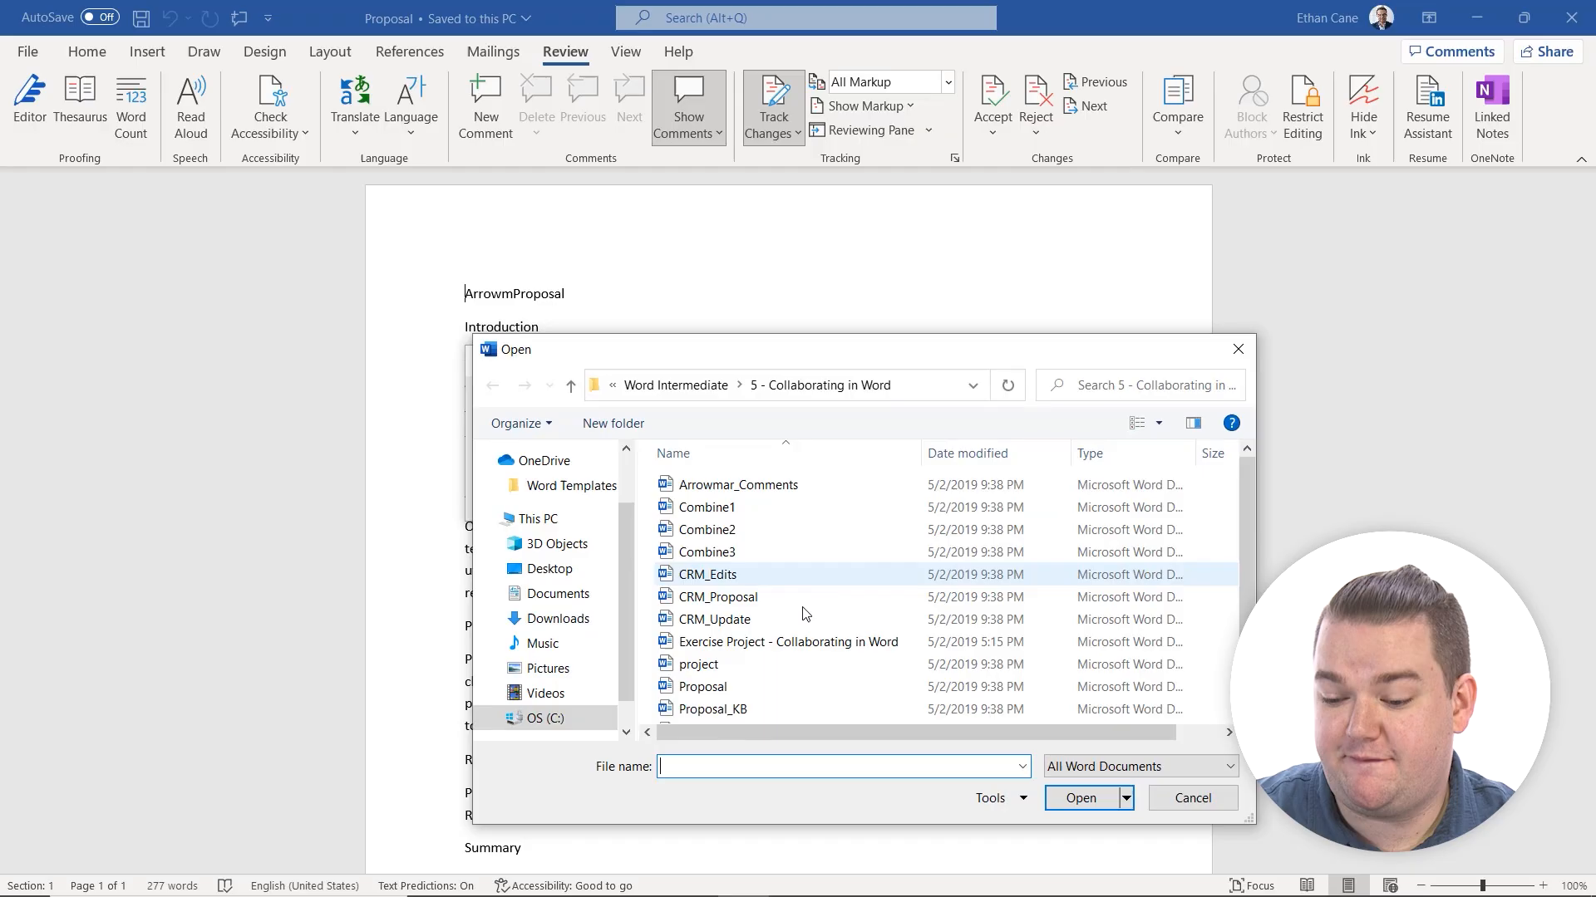
scroll(806, 623, "down", 1)
double_click(778, 667)
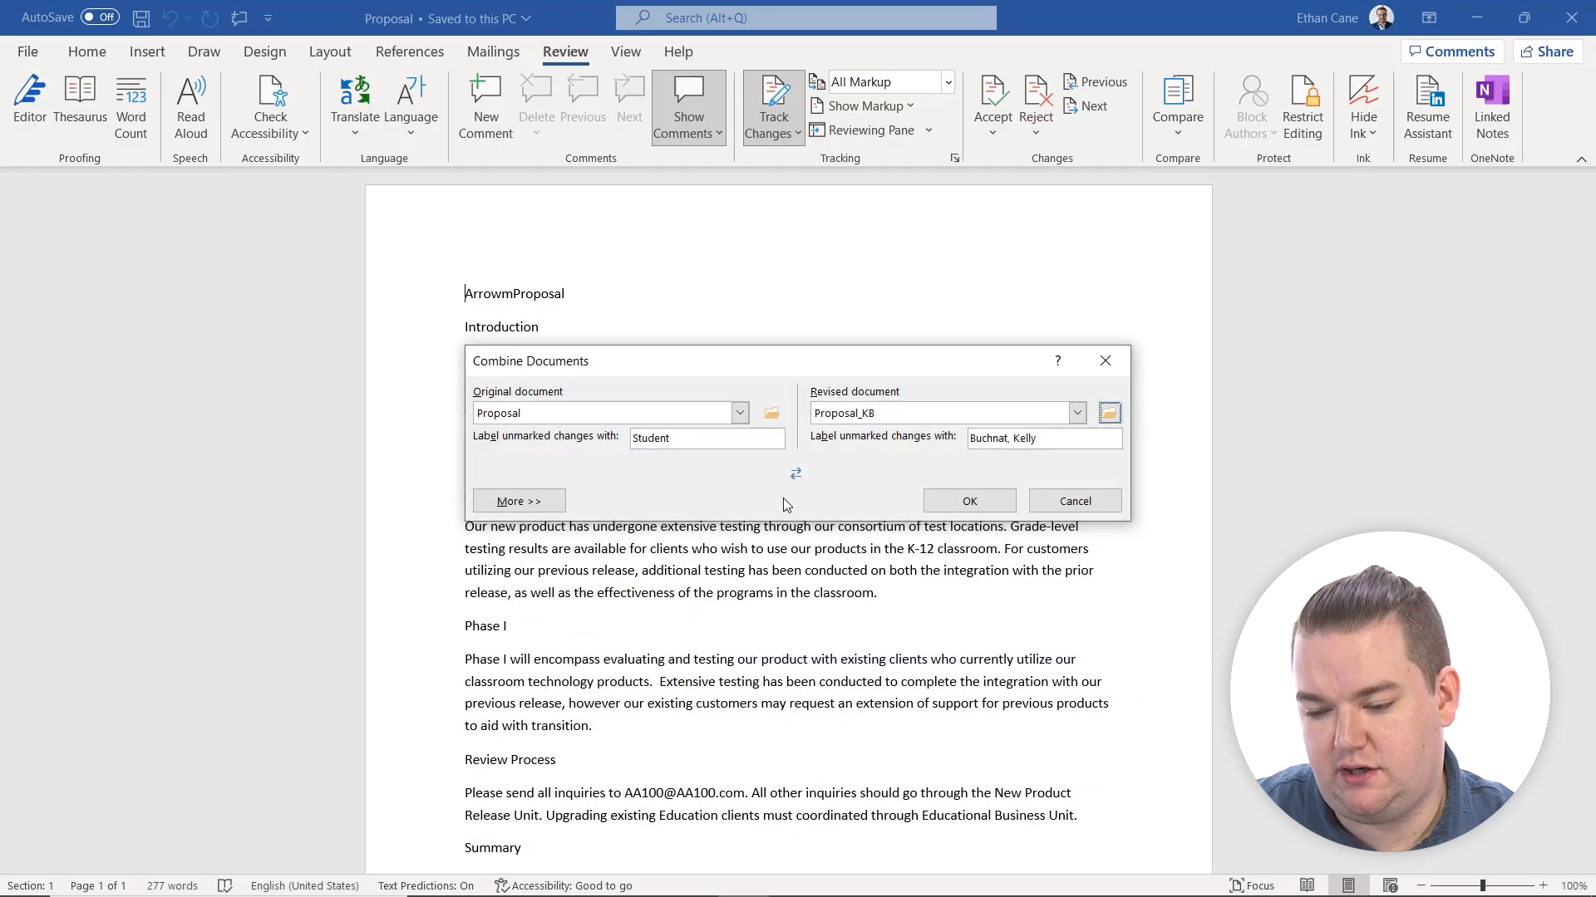
Combine the documents with changes shown in the original document, keeping the formatting changes from Your document (Proposal).
left_click(516, 504)
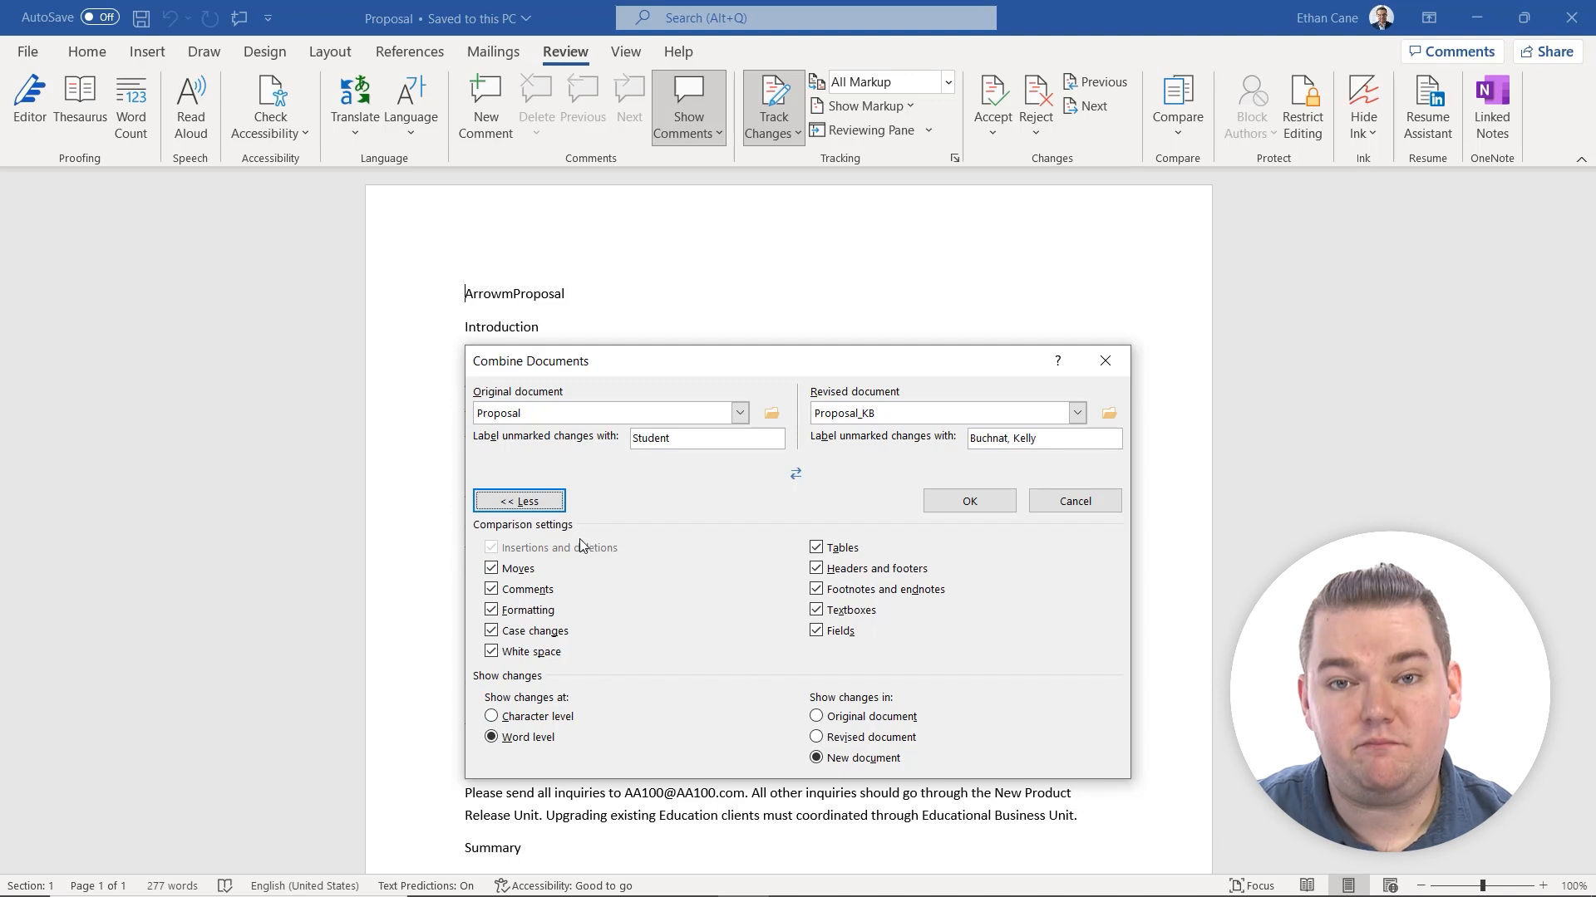
left_click(817, 717)
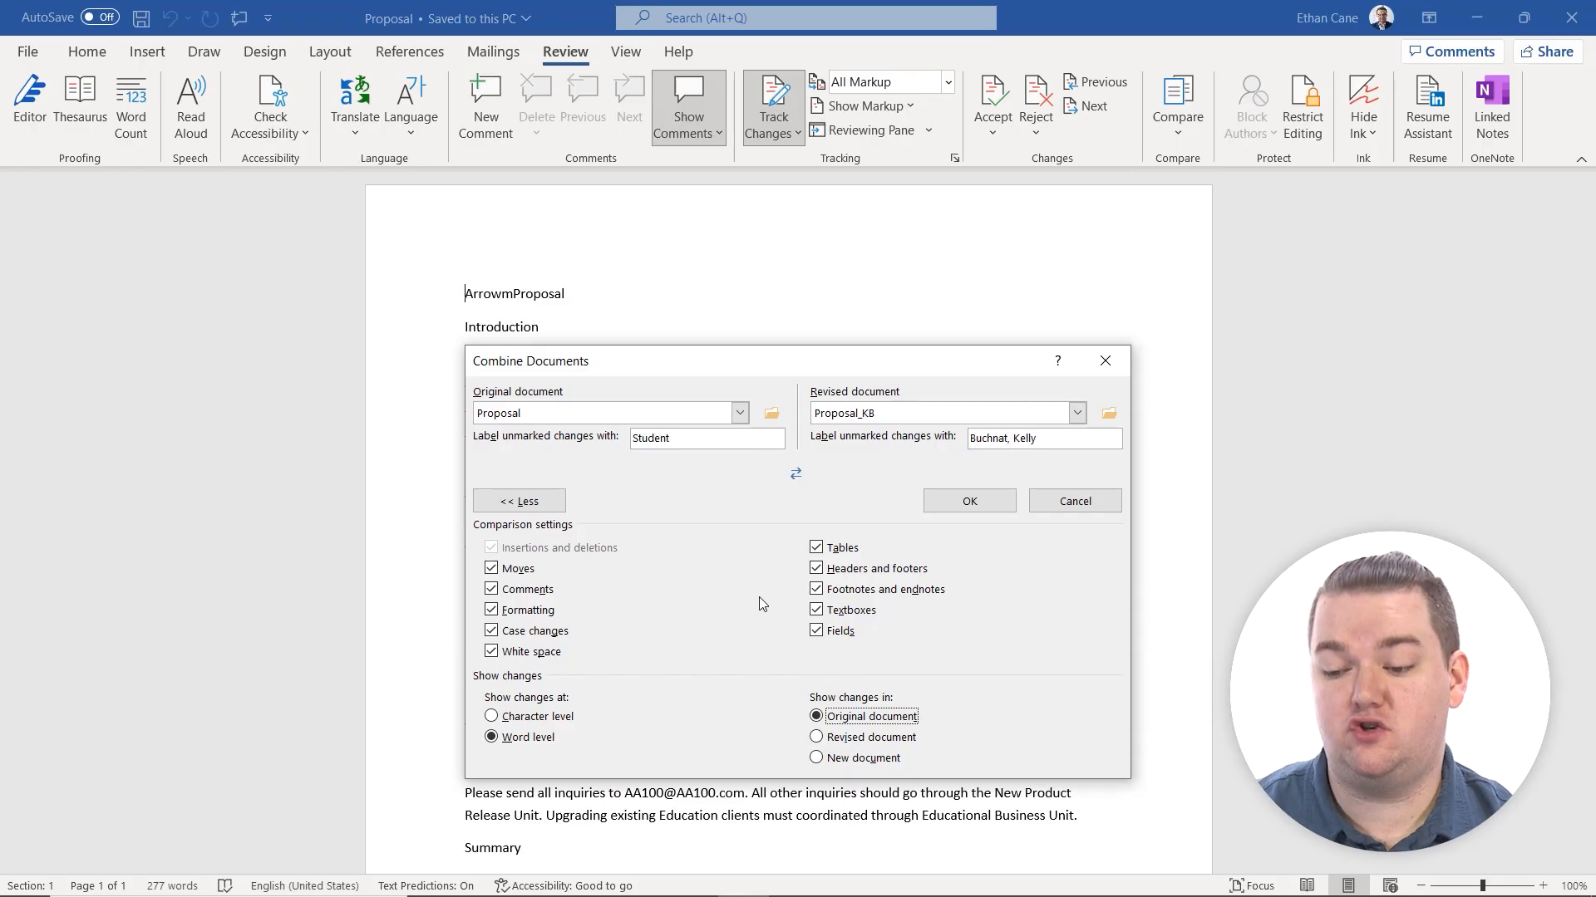
left_click(969, 502)
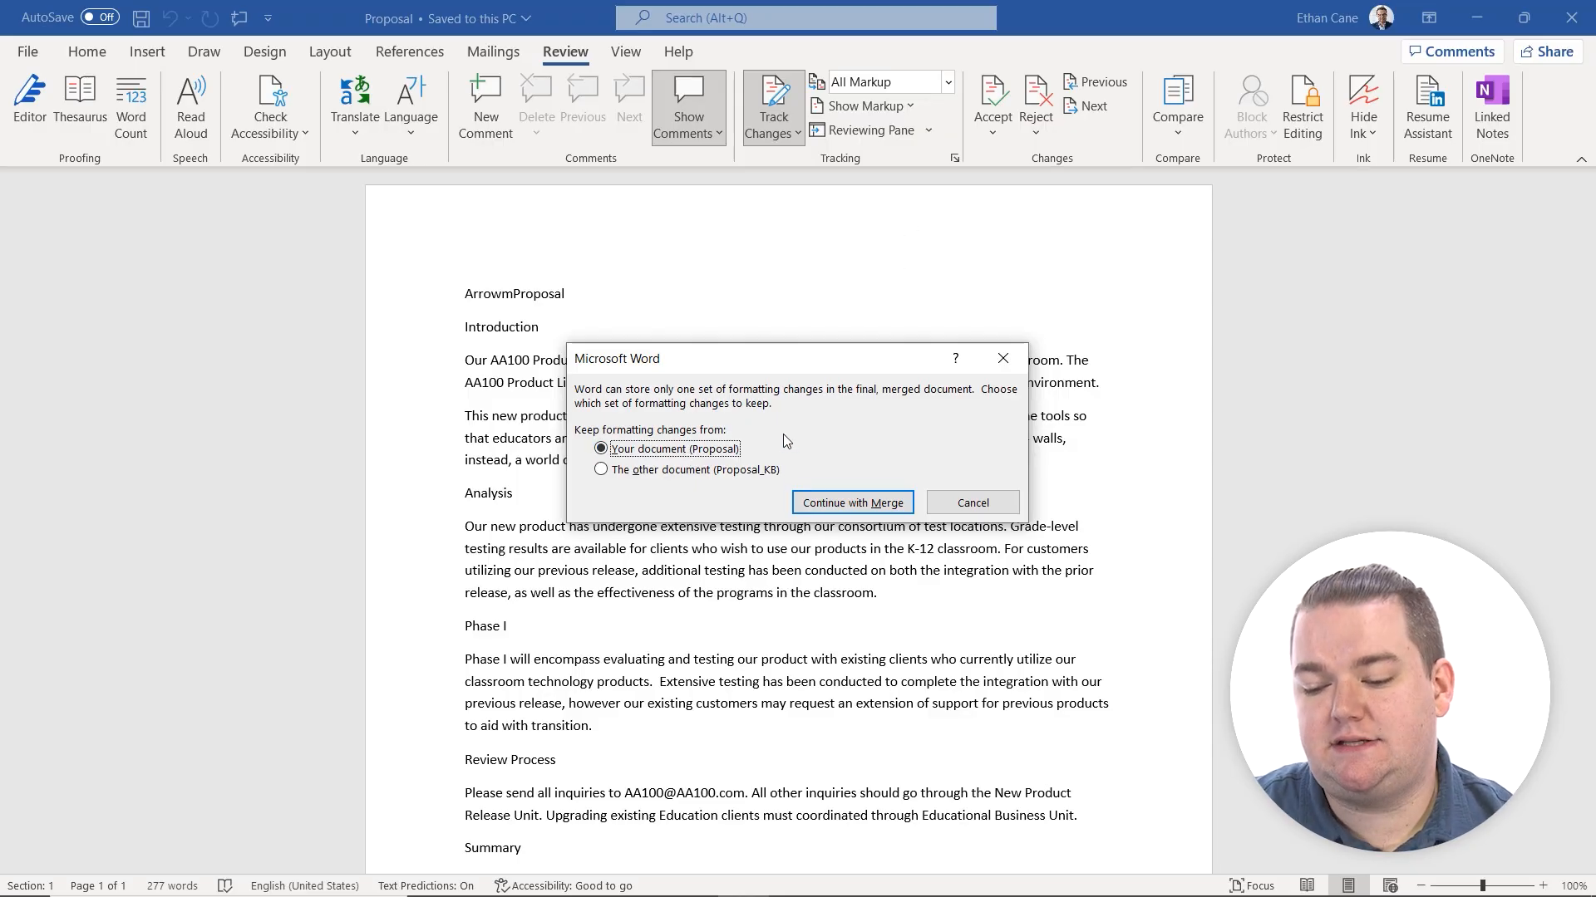
left_click(870, 510)
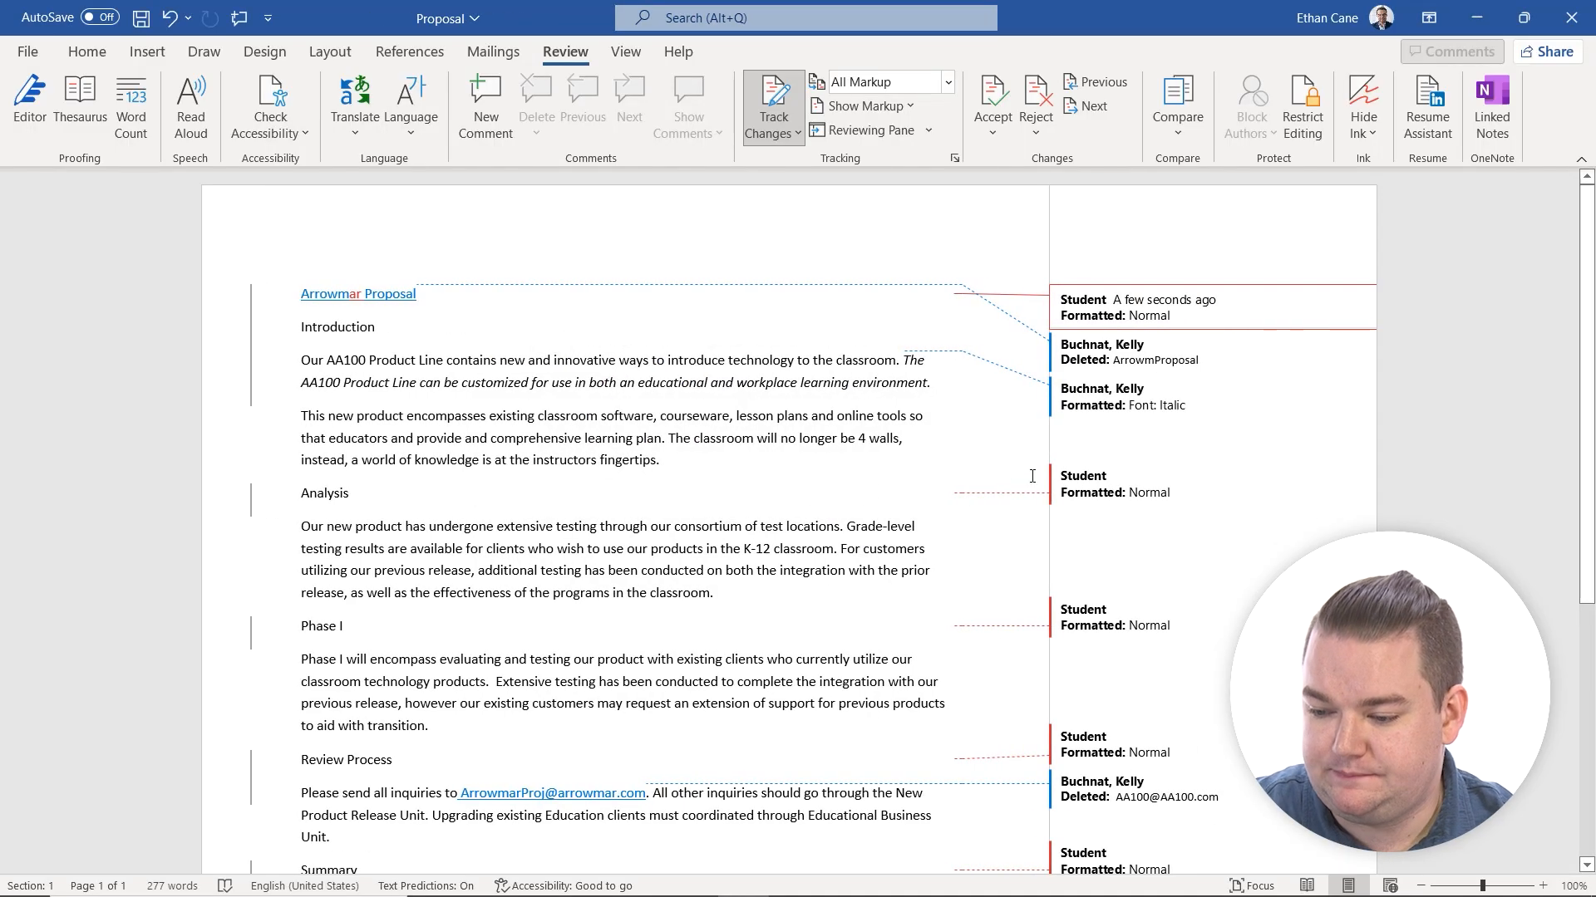
Show both the original and revised source documents alongside the combined document.
left_click(1185, 132)
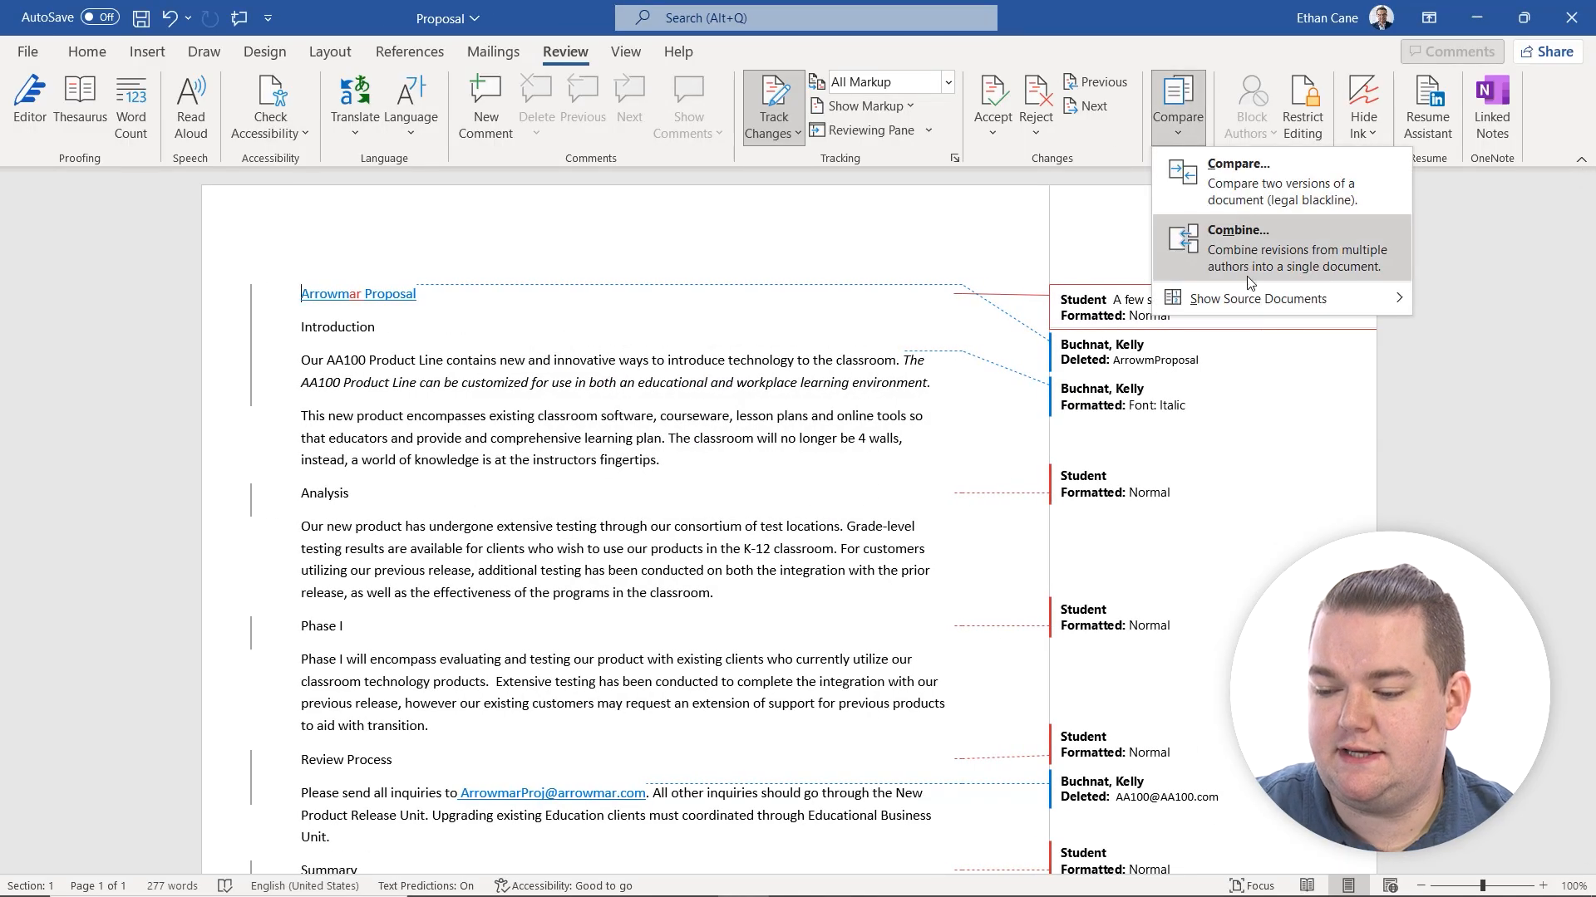
mouse_move(1247, 297)
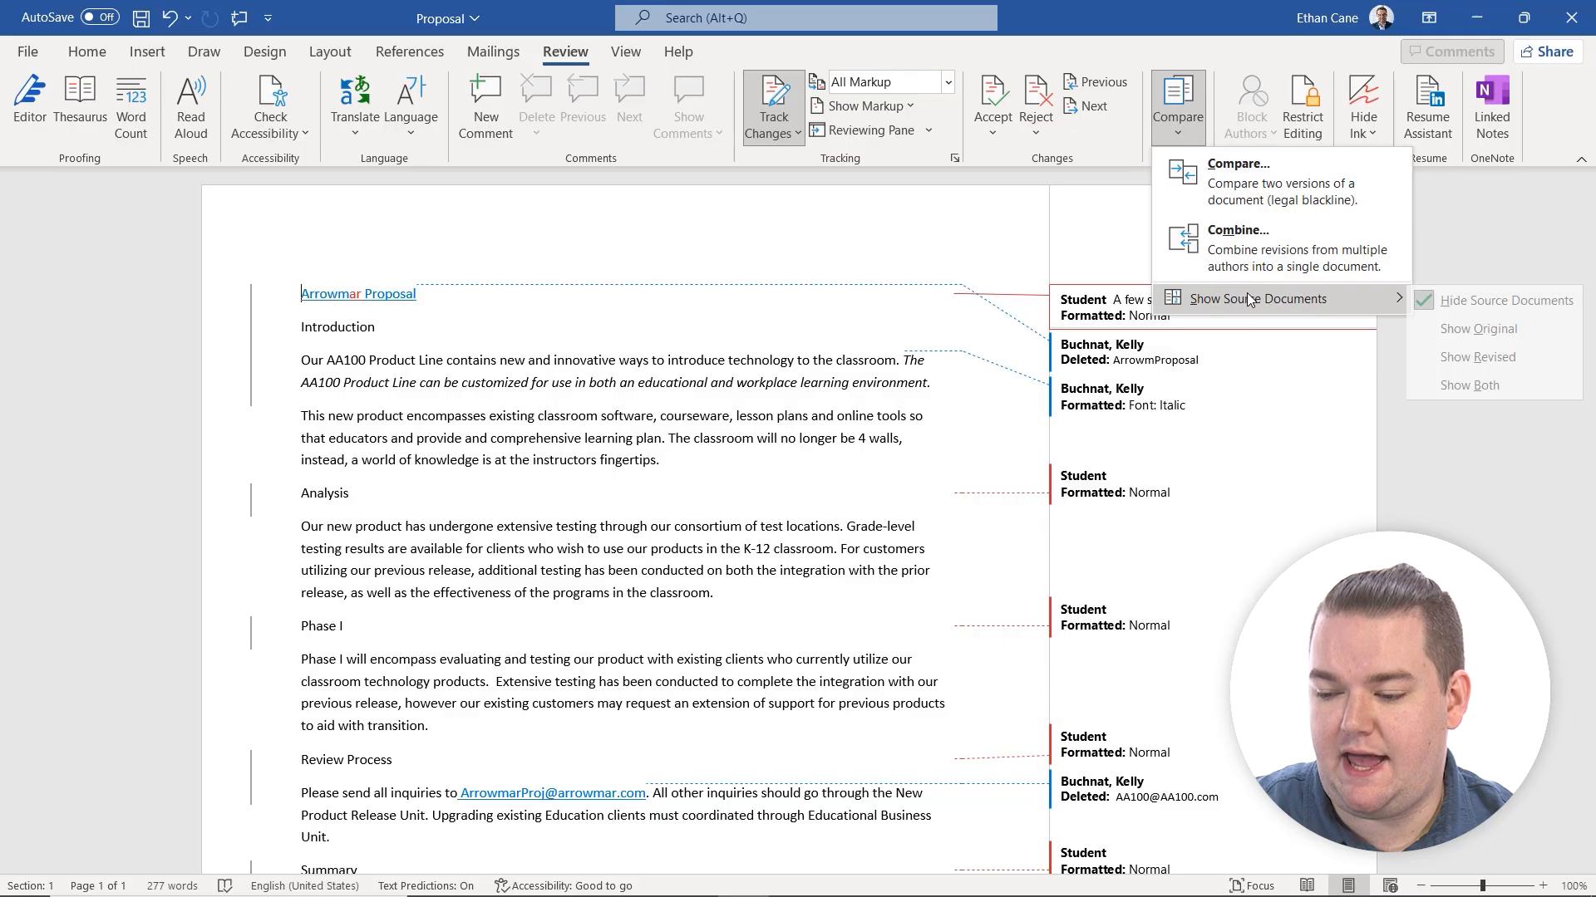
left_click(1483, 386)
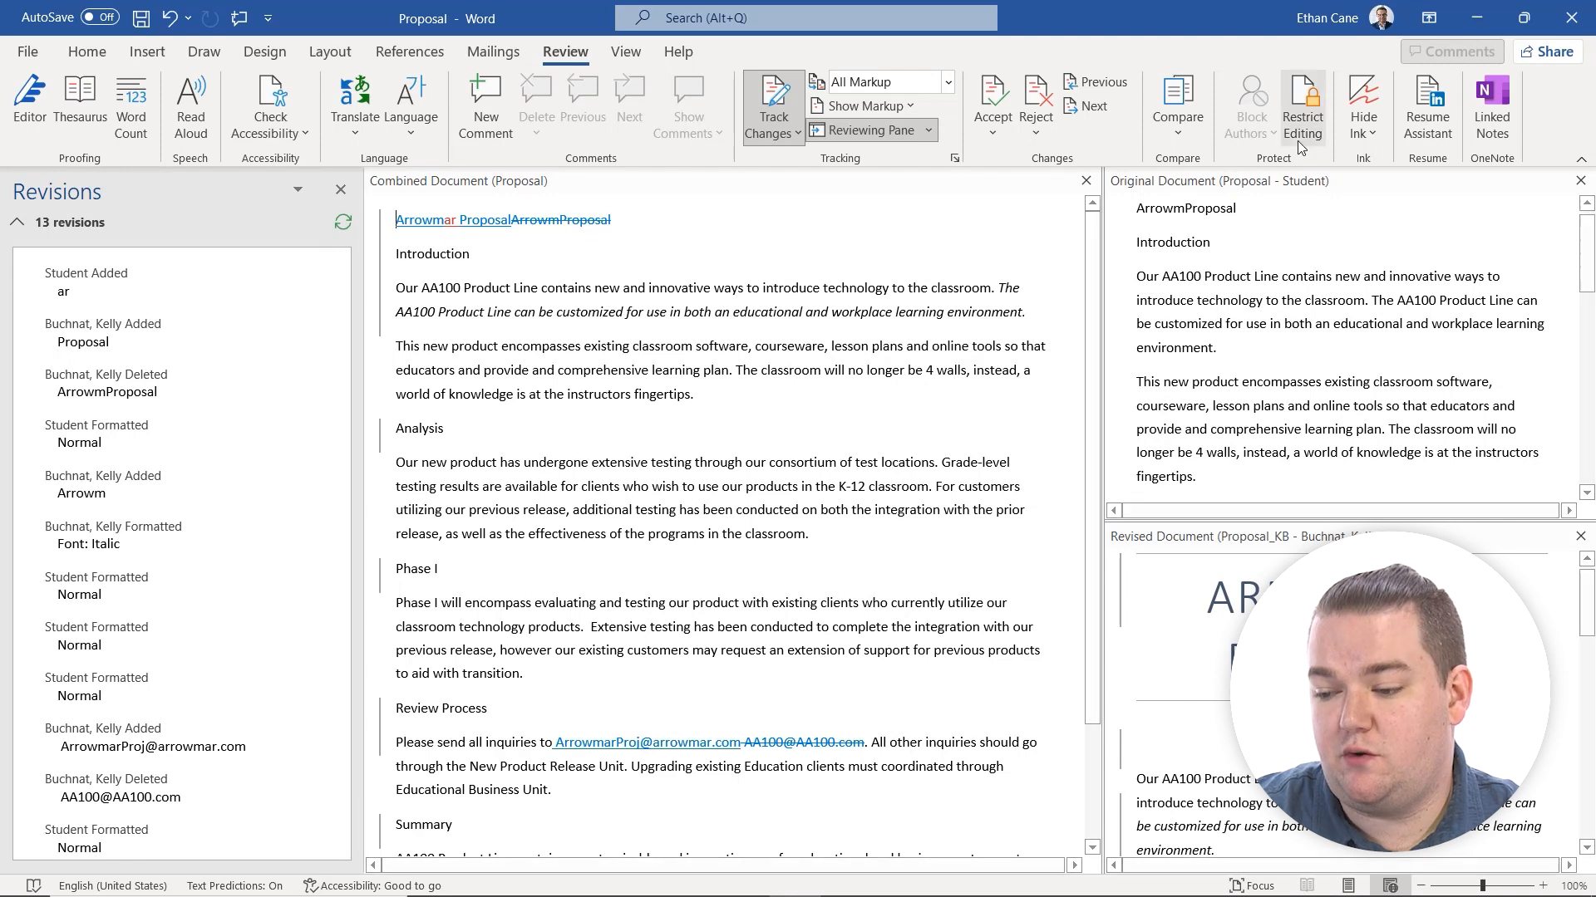
Examine the listed revisions and read through the combined Proposal against its original and Proposal_KB sources.
left_click(1171, 141)
left_click(1169, 137)
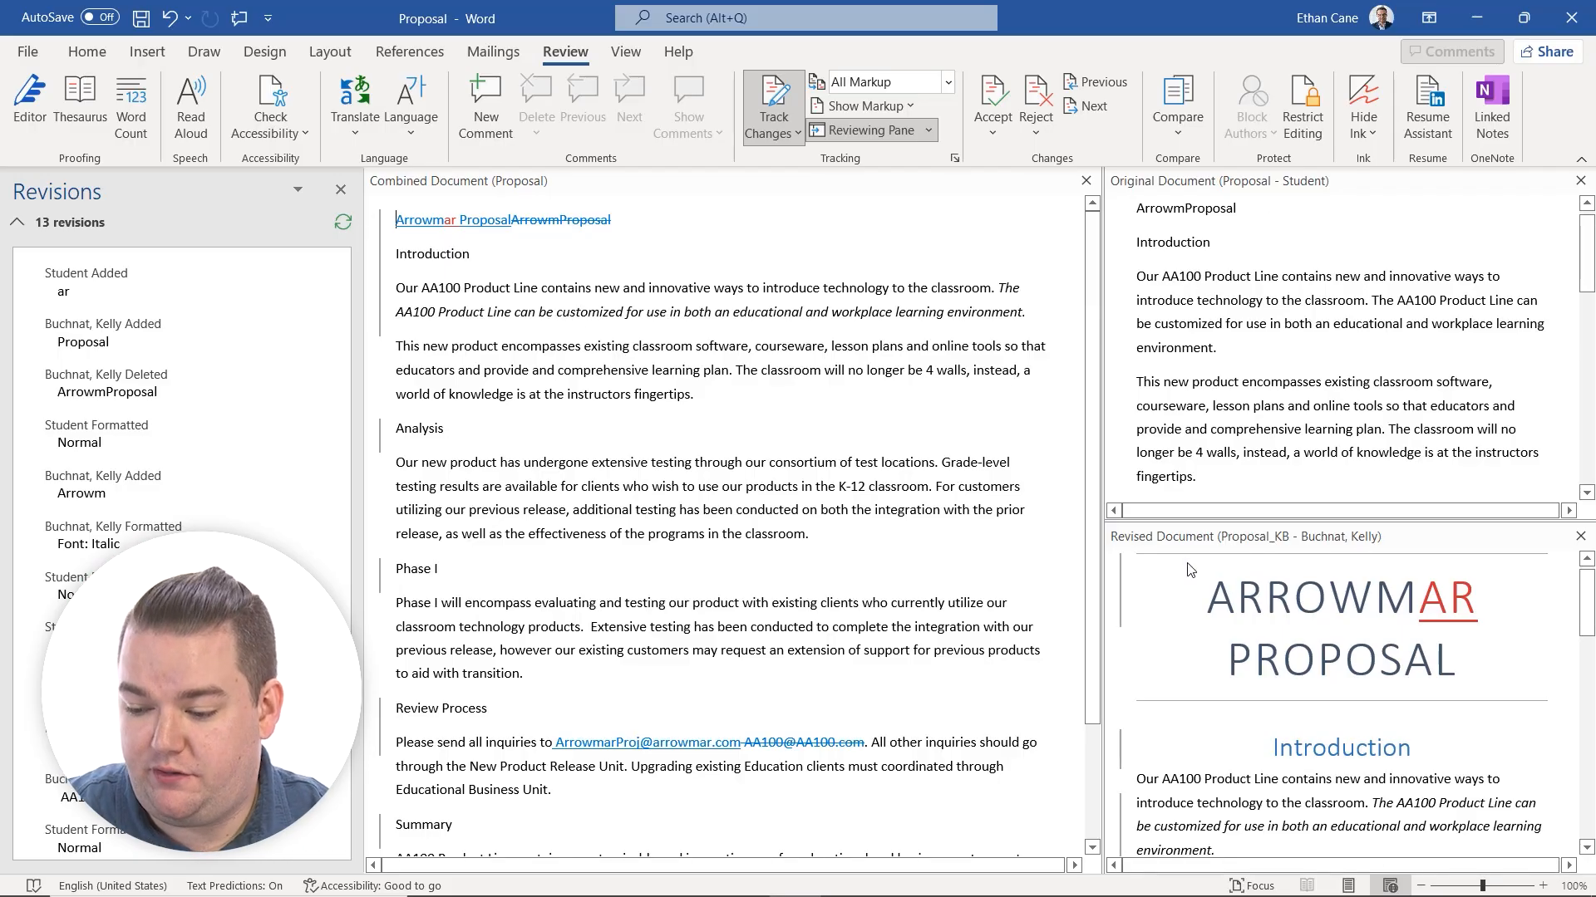
left_click(185, 440)
scroll(617, 355, "down", 2)
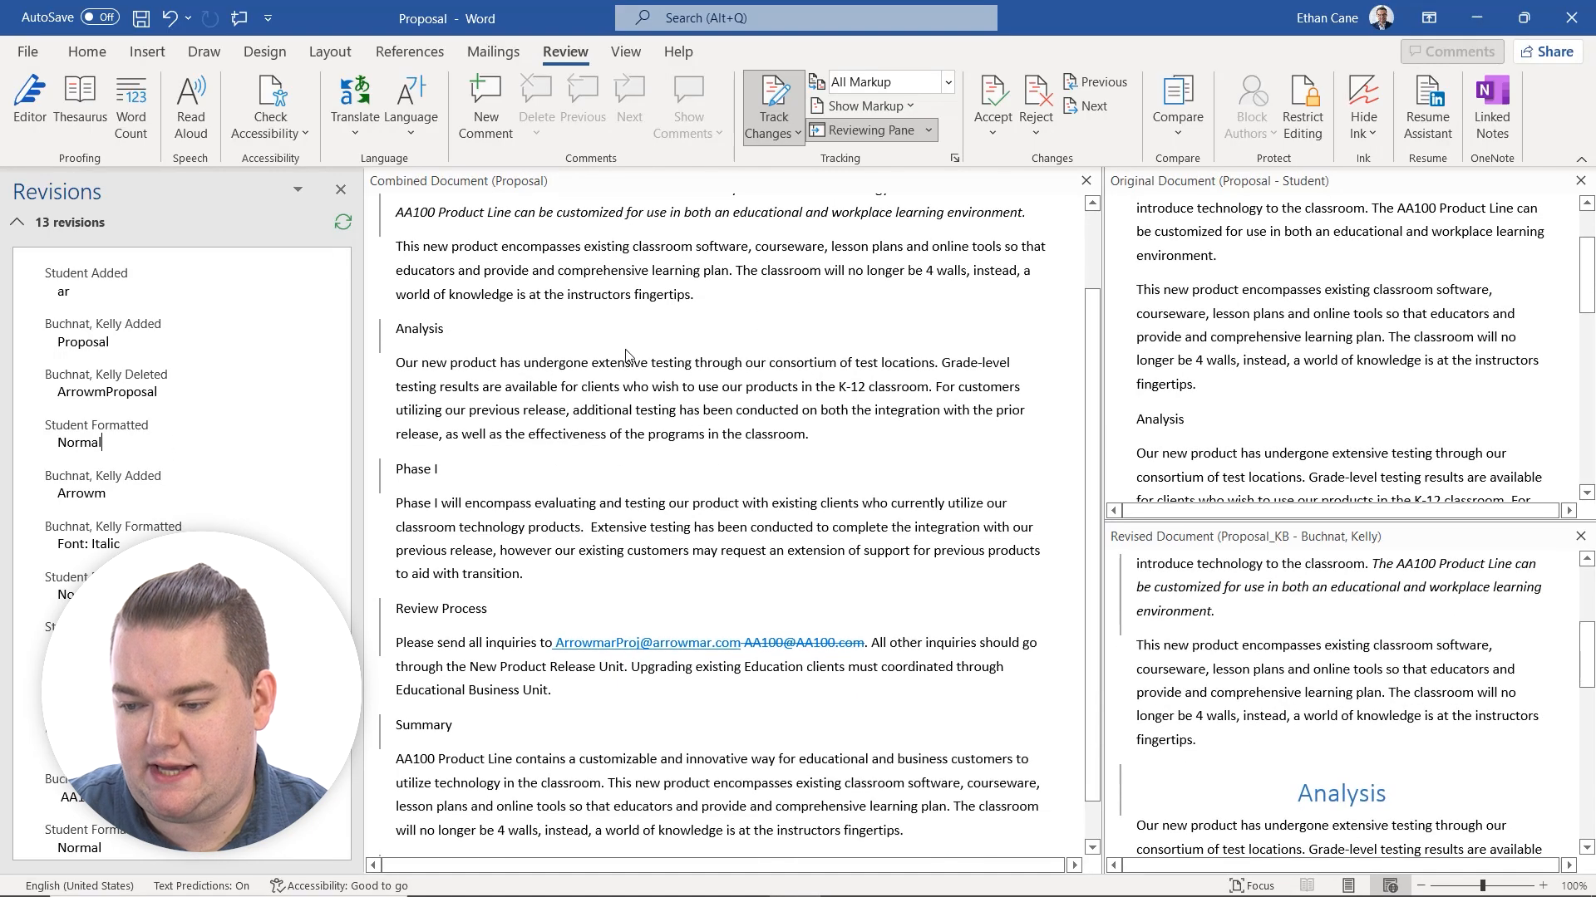
scroll(629, 529, "down", 1)
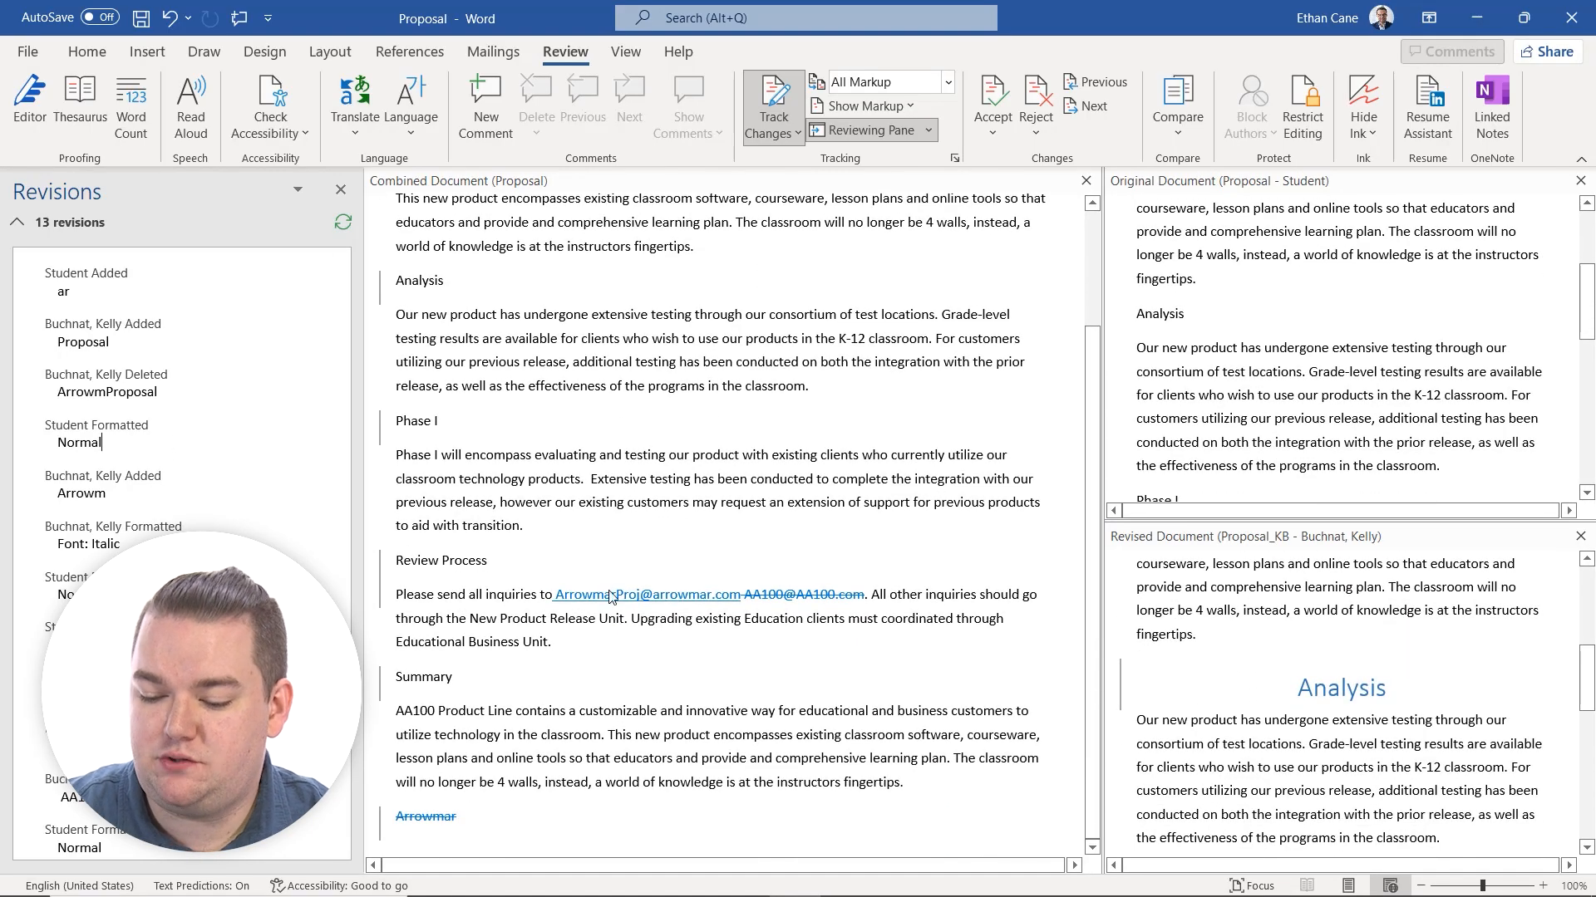
scroll(736, 680, "up", 2)
scroll(736, 680, "up", 2)
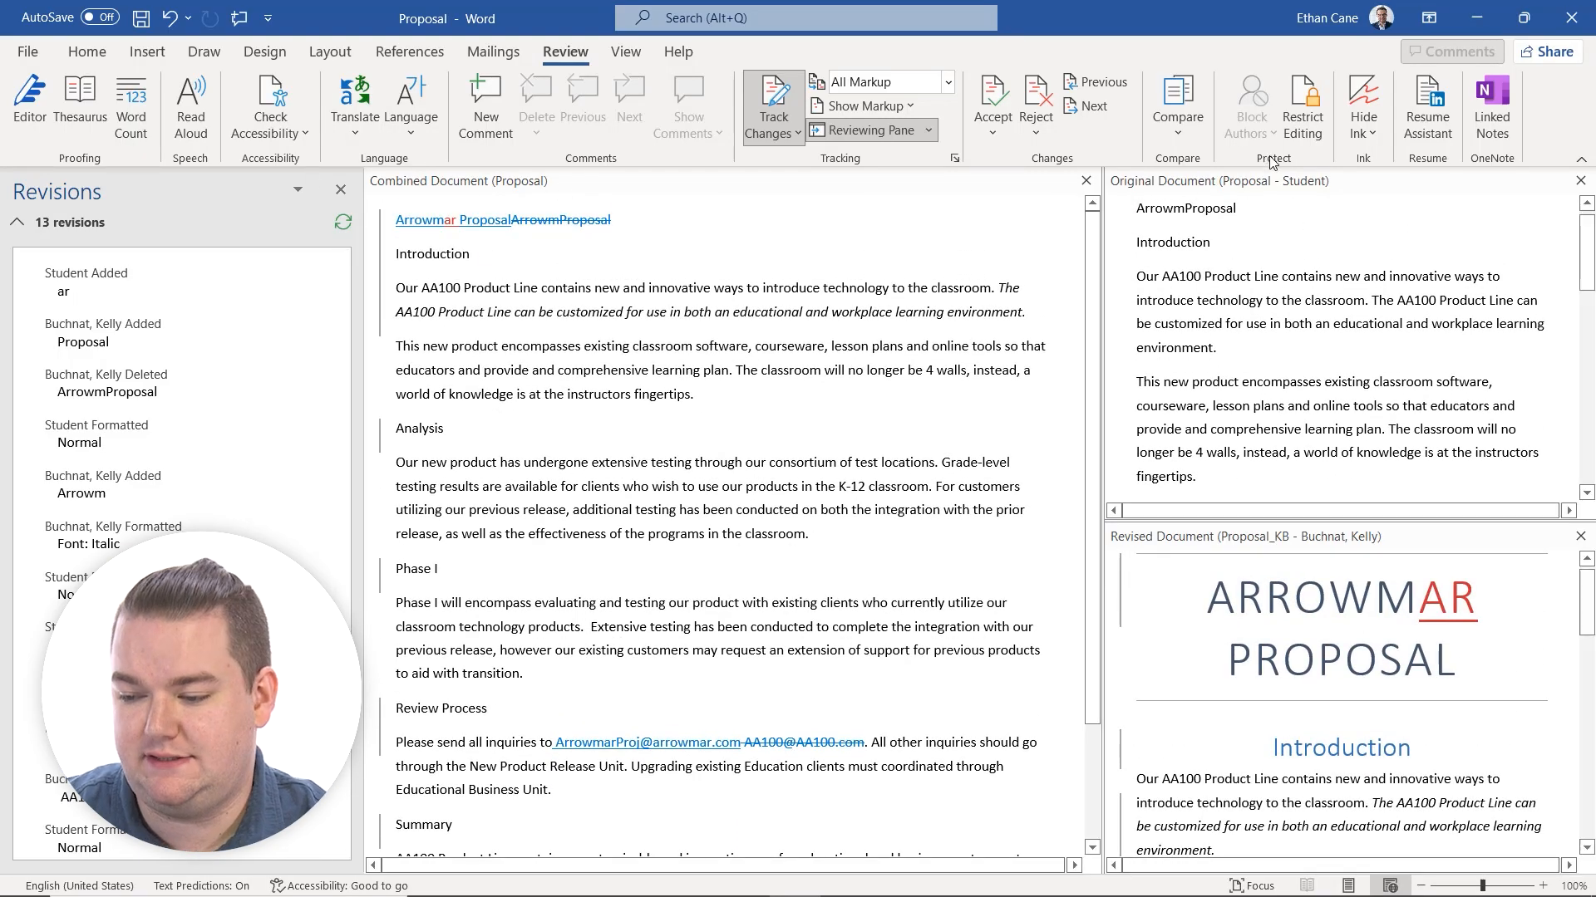
left_click(1183, 126)
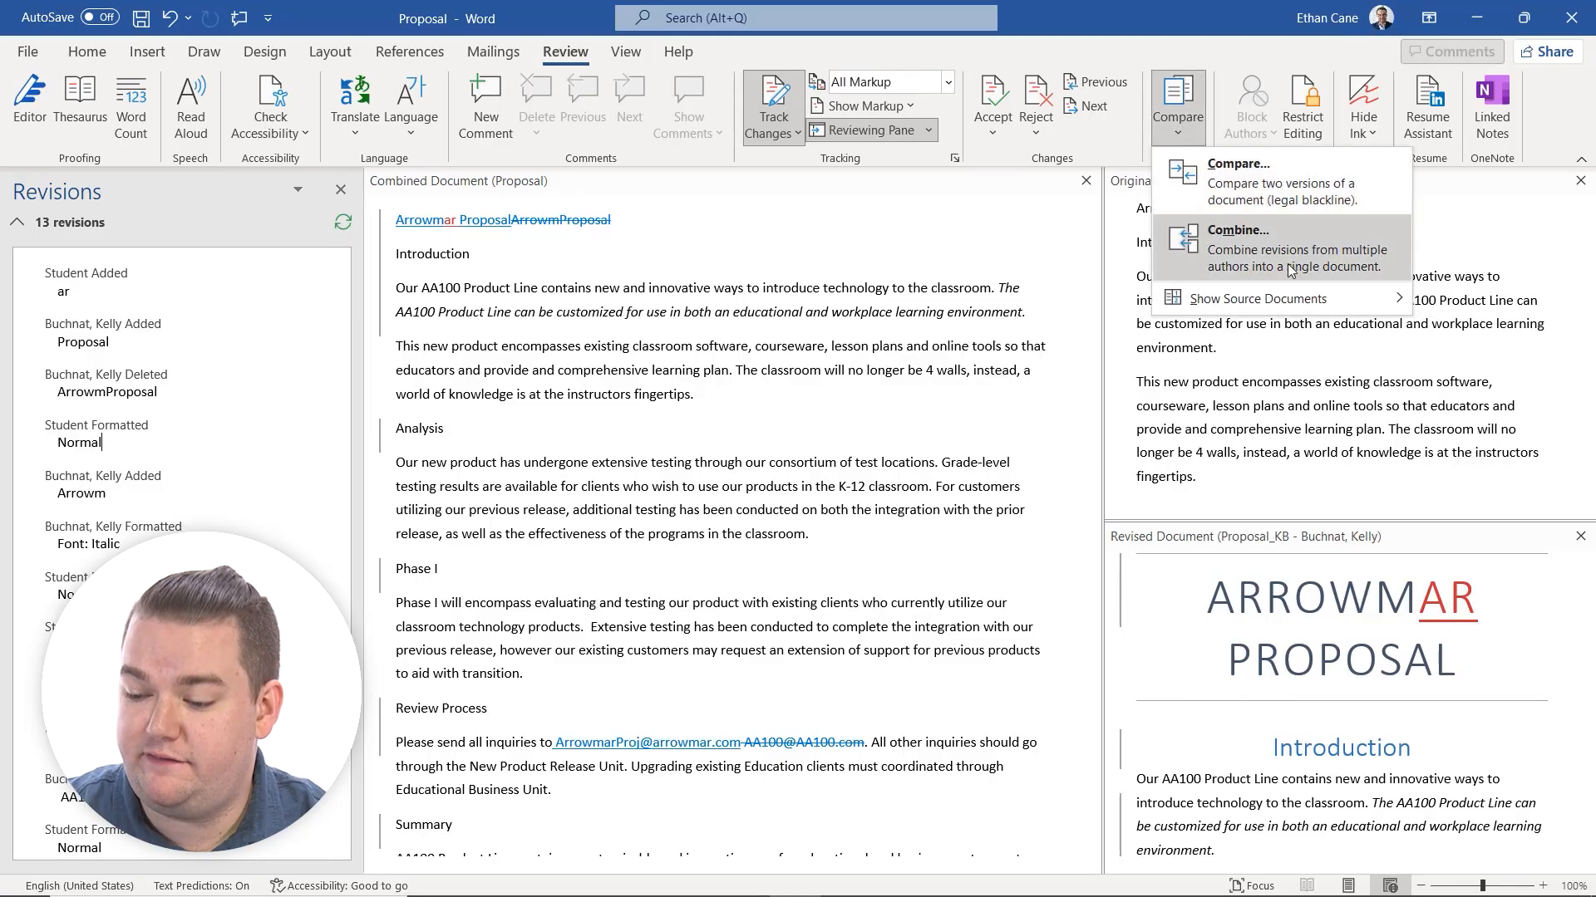
left_click(1257, 246)
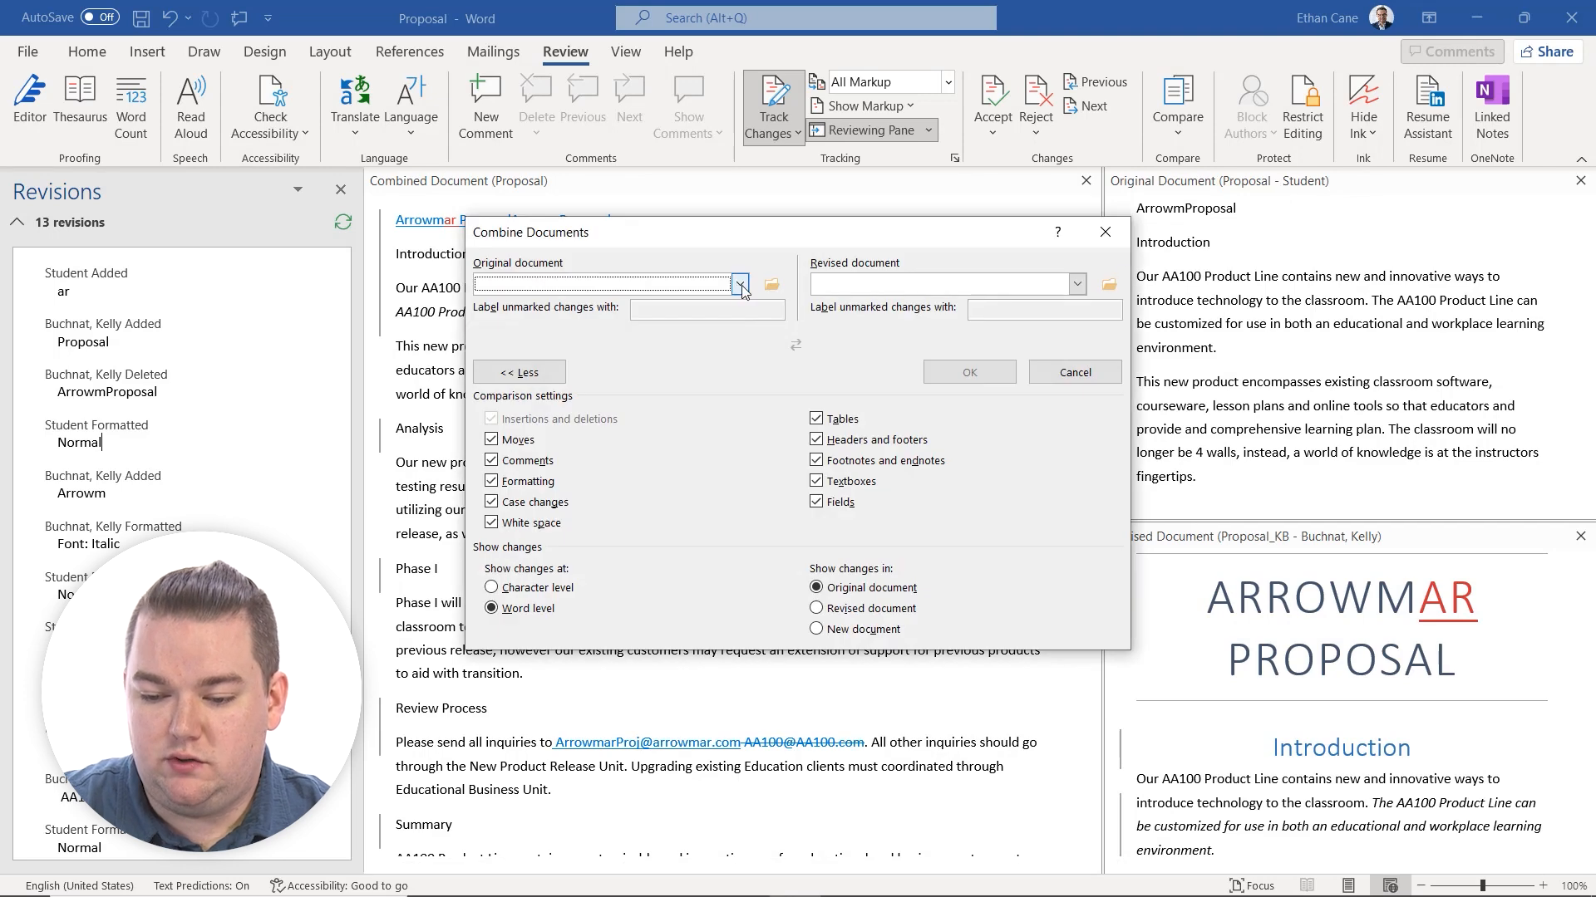
left_click(741, 285)
left_click(742, 282)
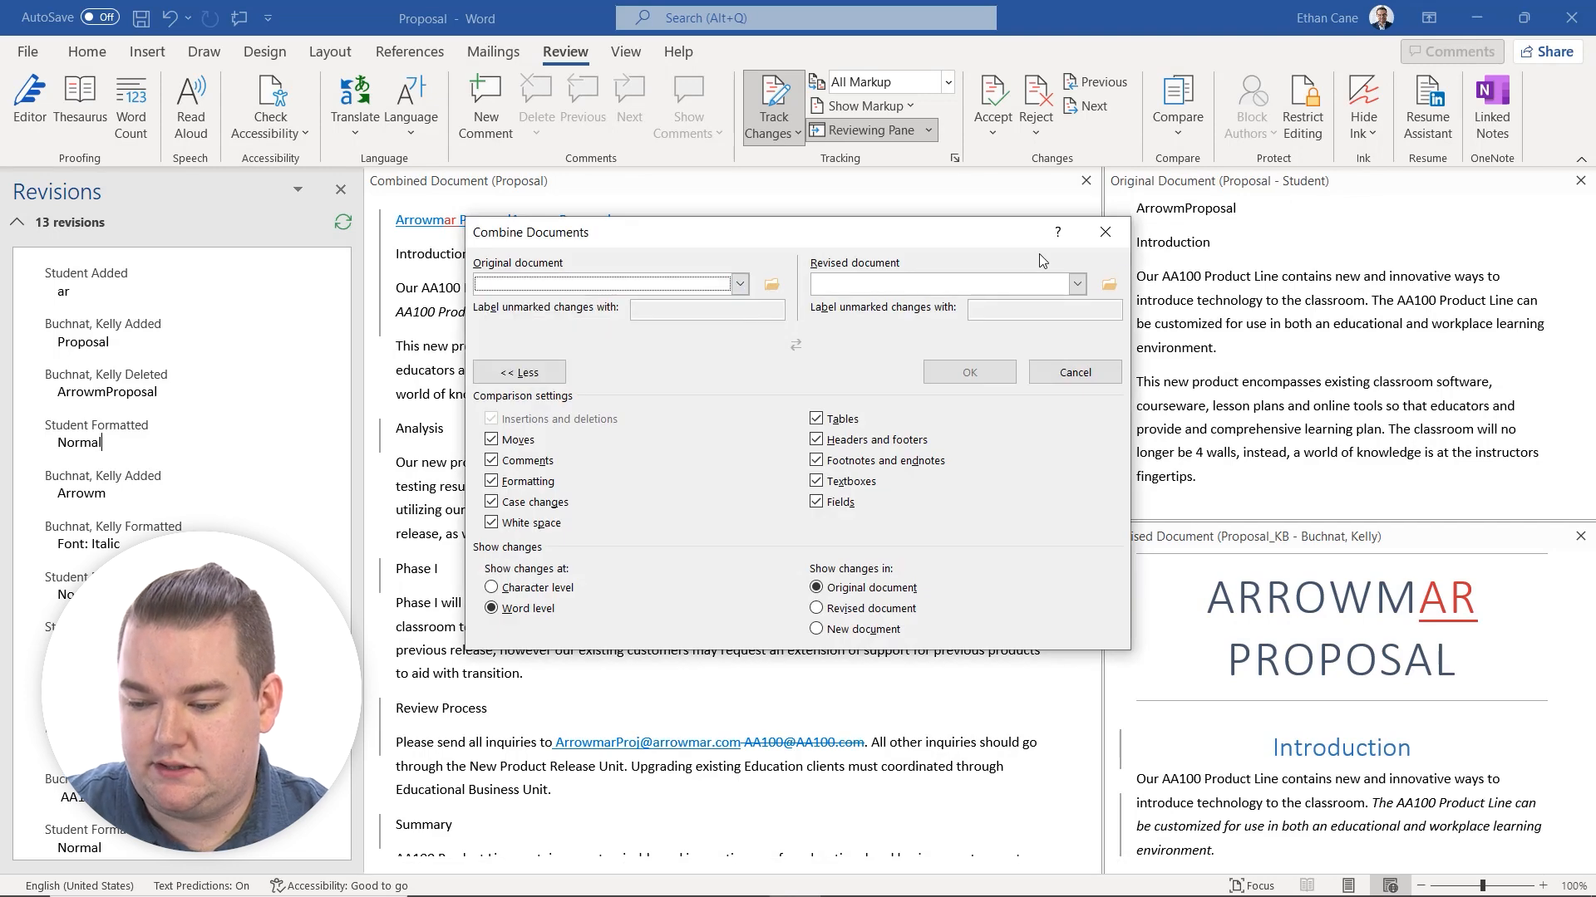
left_click(1075, 372)
Close the revisions list and both source document views, leaving only the combined document.
left_click(340, 190)
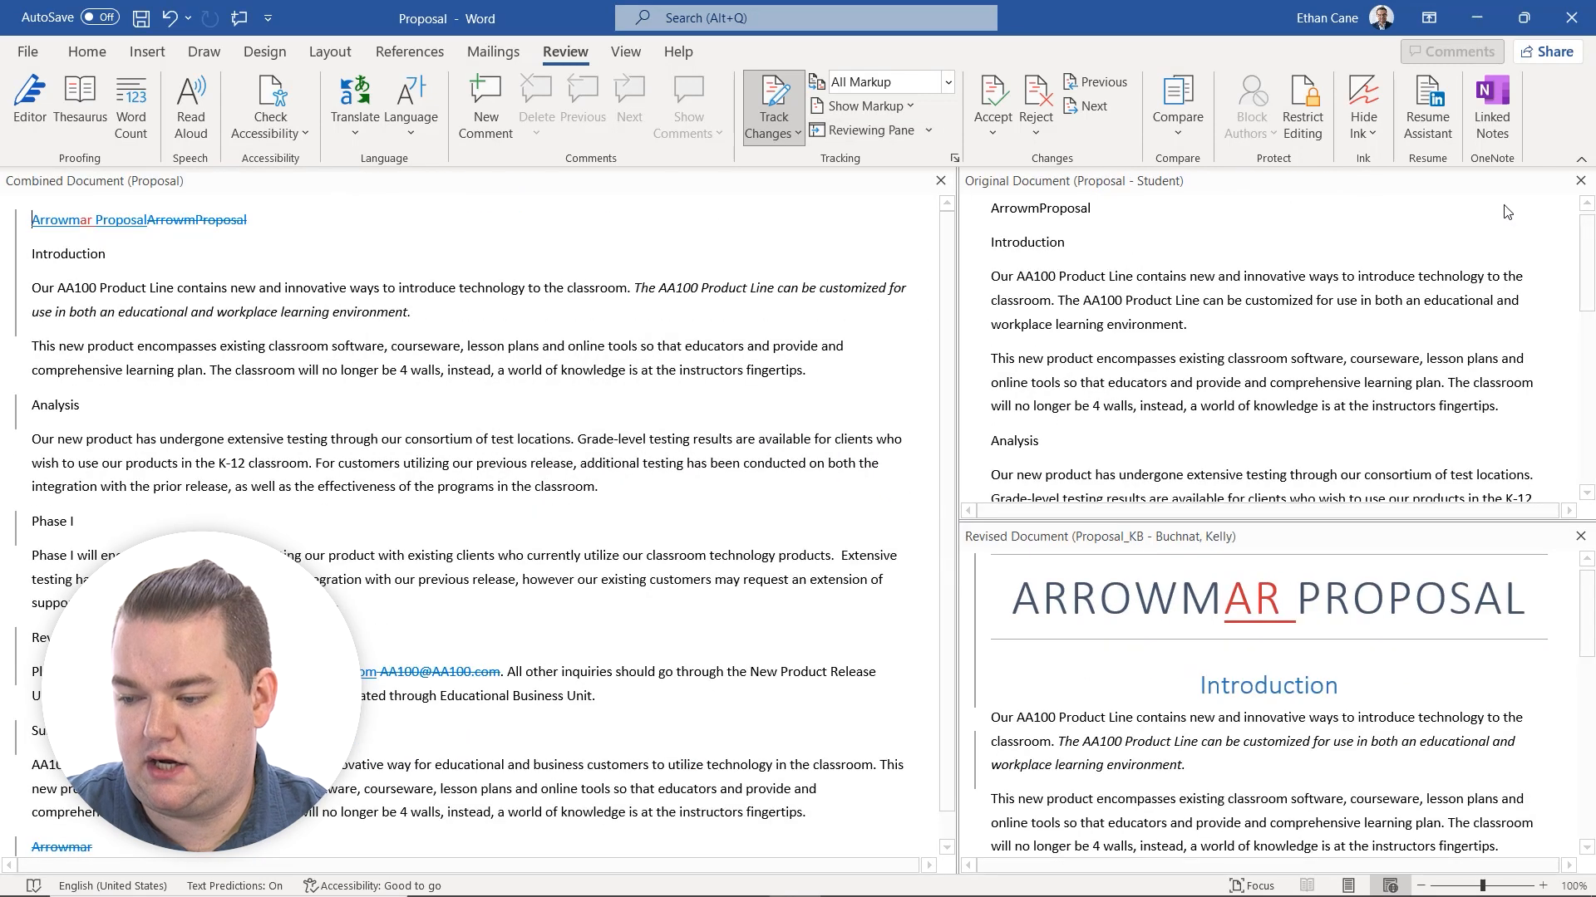
left_click(1580, 180)
left_click(1580, 181)
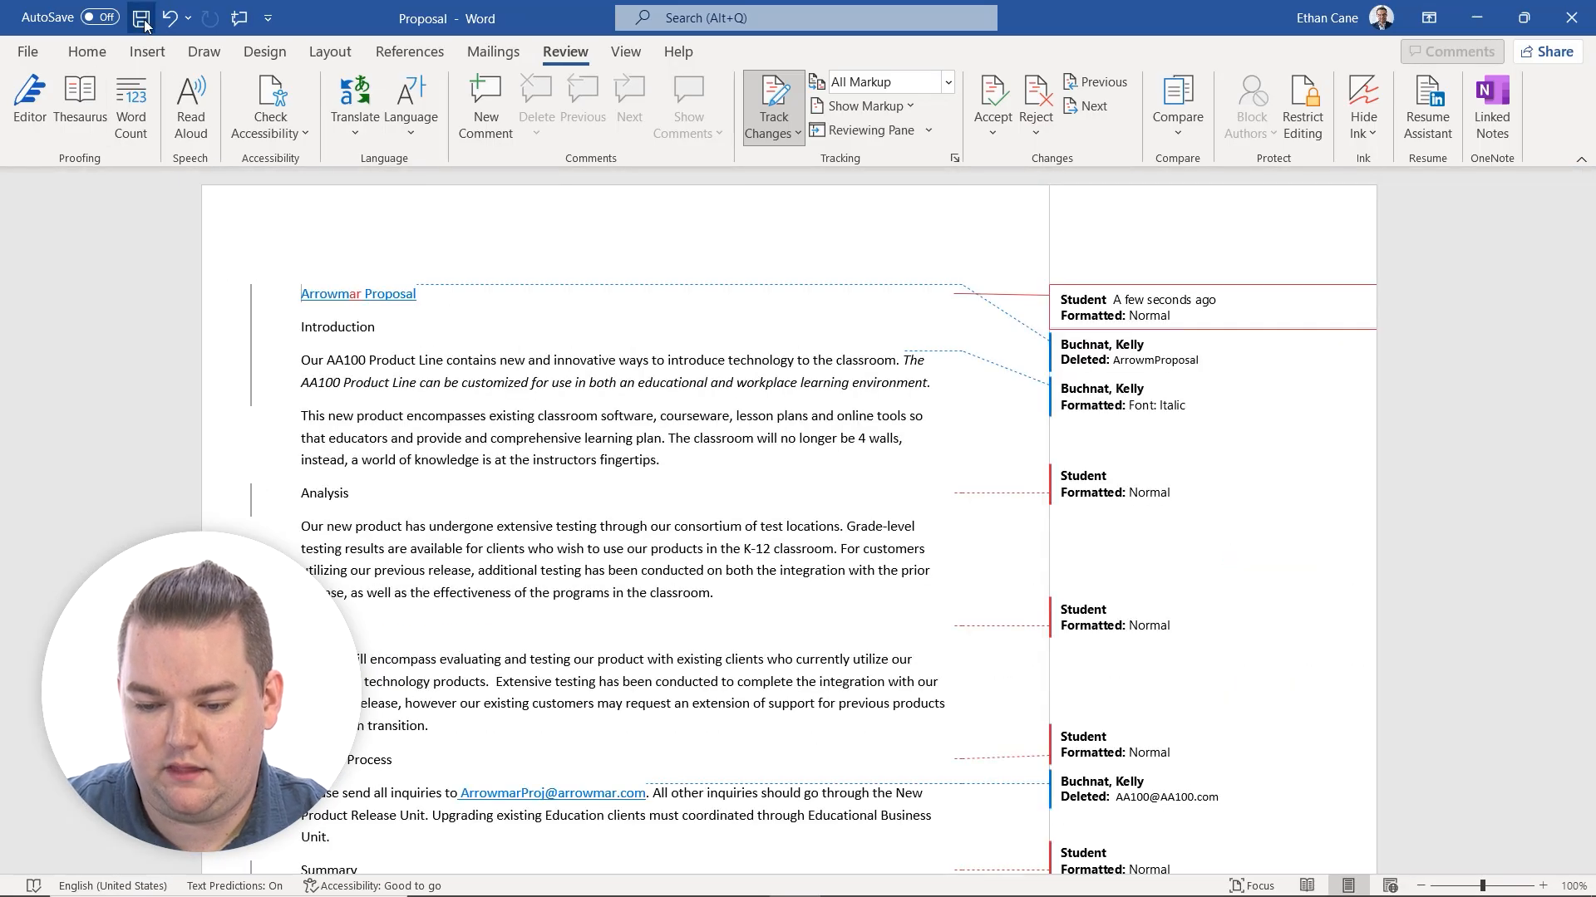
Accept all tracked changes in the combined Proposal document.
left_click(992, 131)
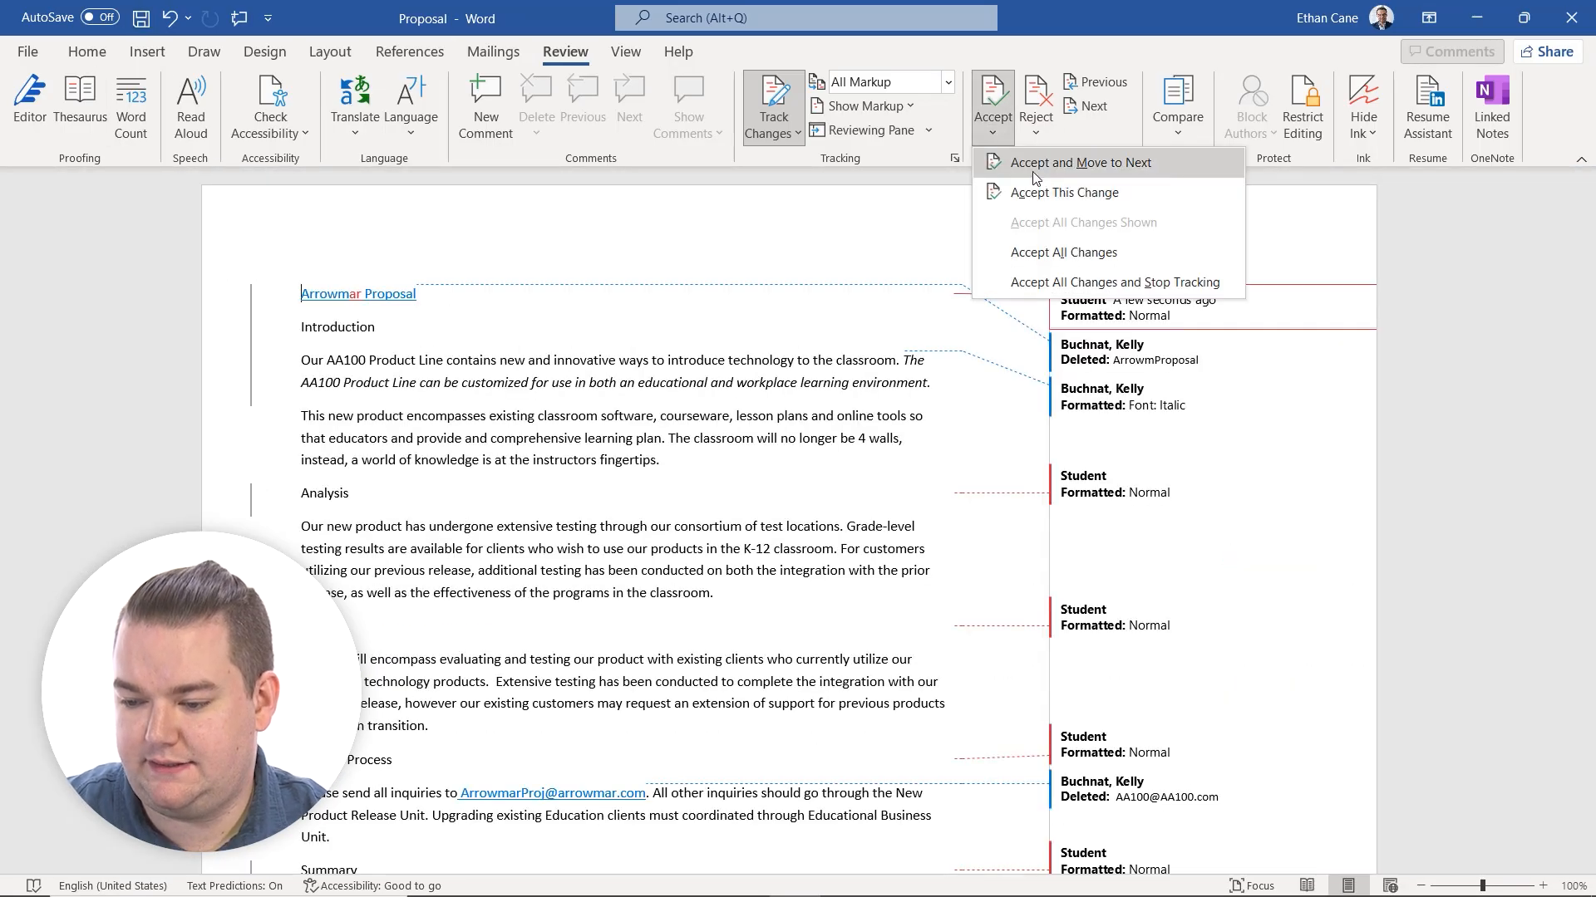
left_click(1040, 251)
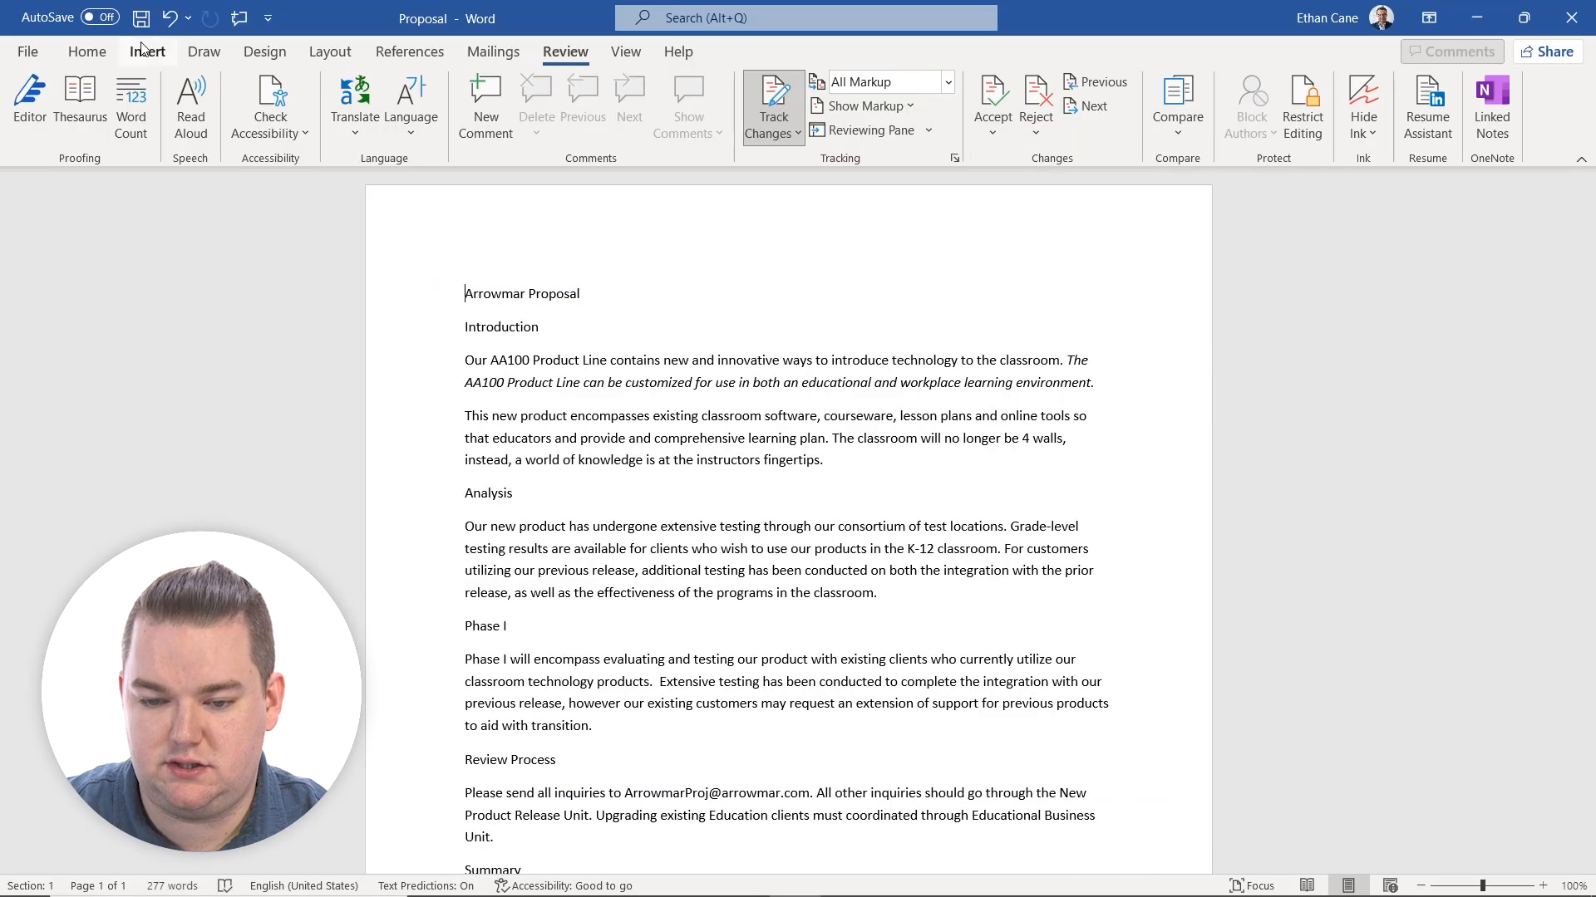
left_click(28, 51)
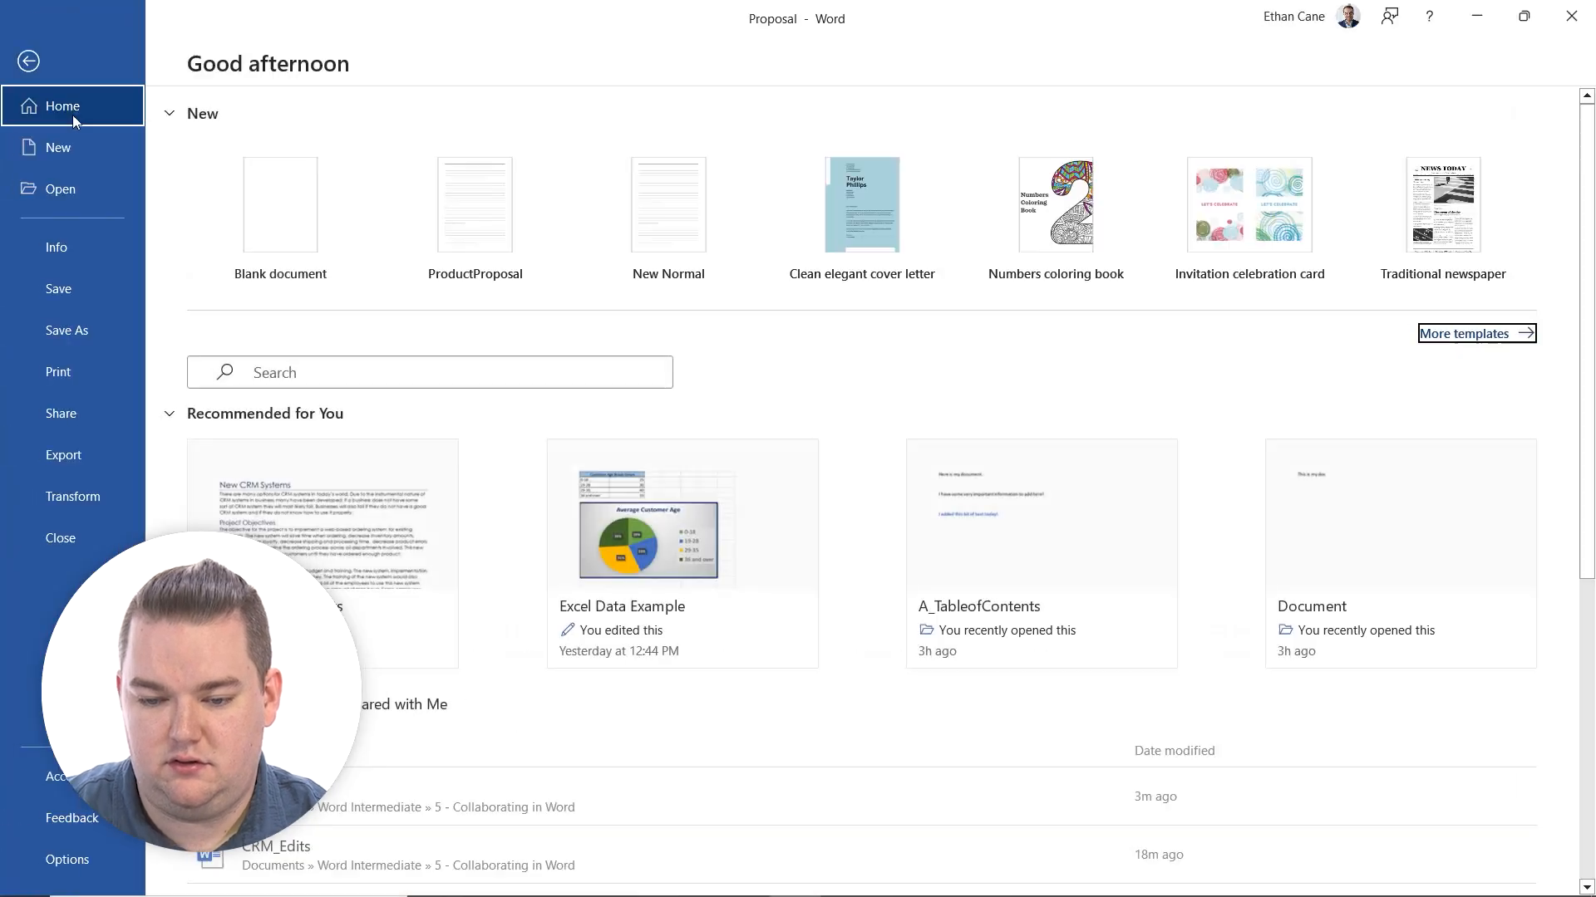
left_click(29, 63)
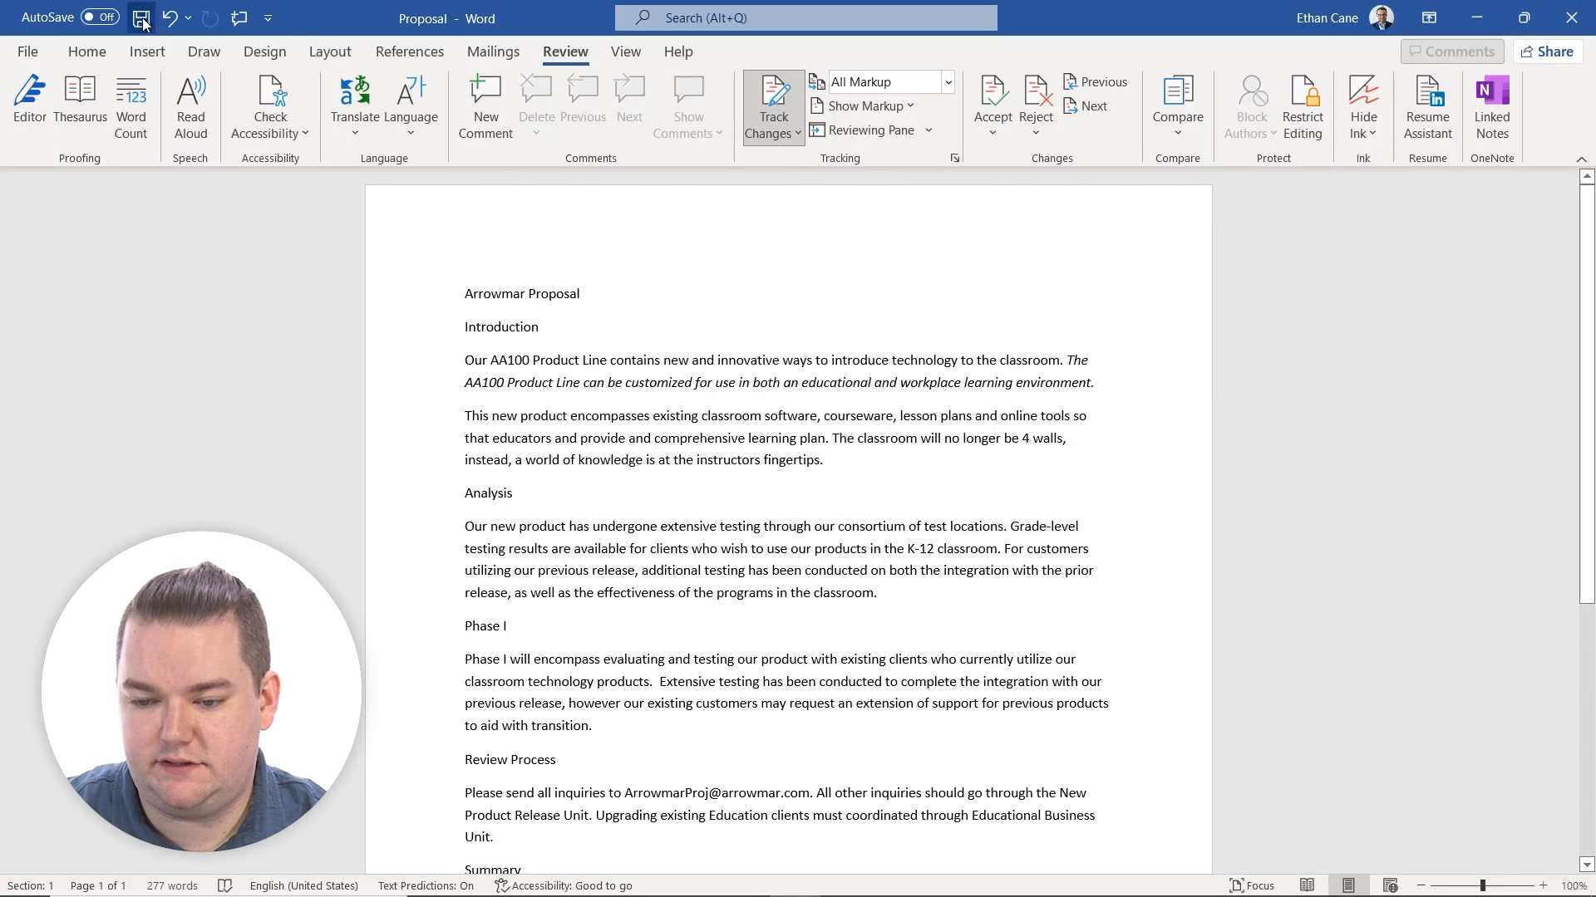
Combine Proposal as the original with Proposal_Student as the revised document, showing changes in the original document.
left_click(1201, 116)
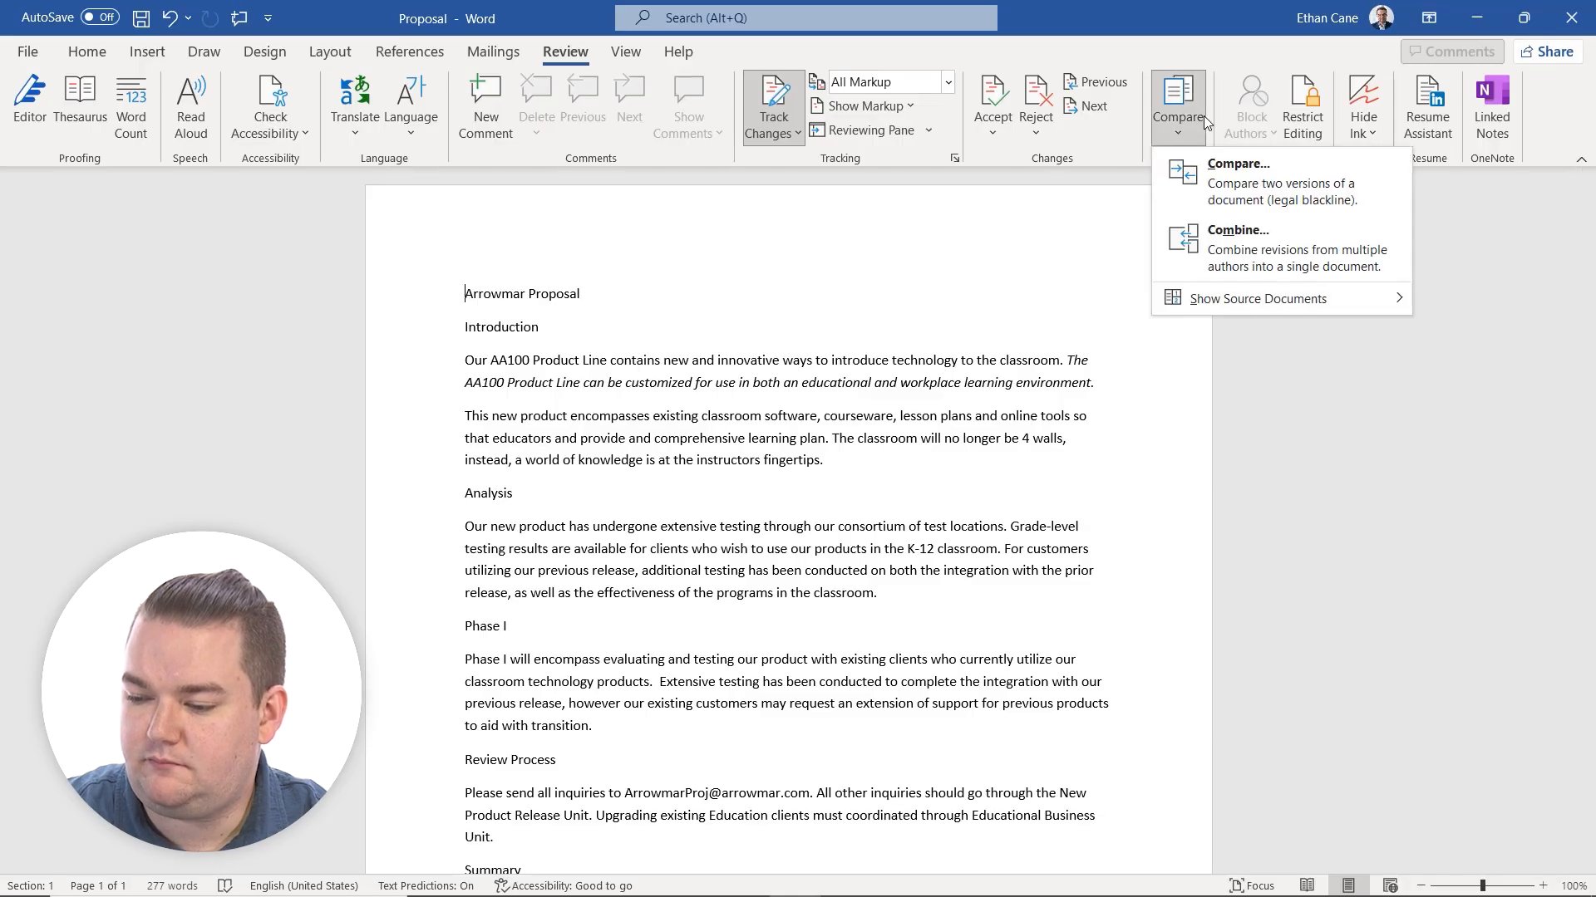
left_click(1230, 245)
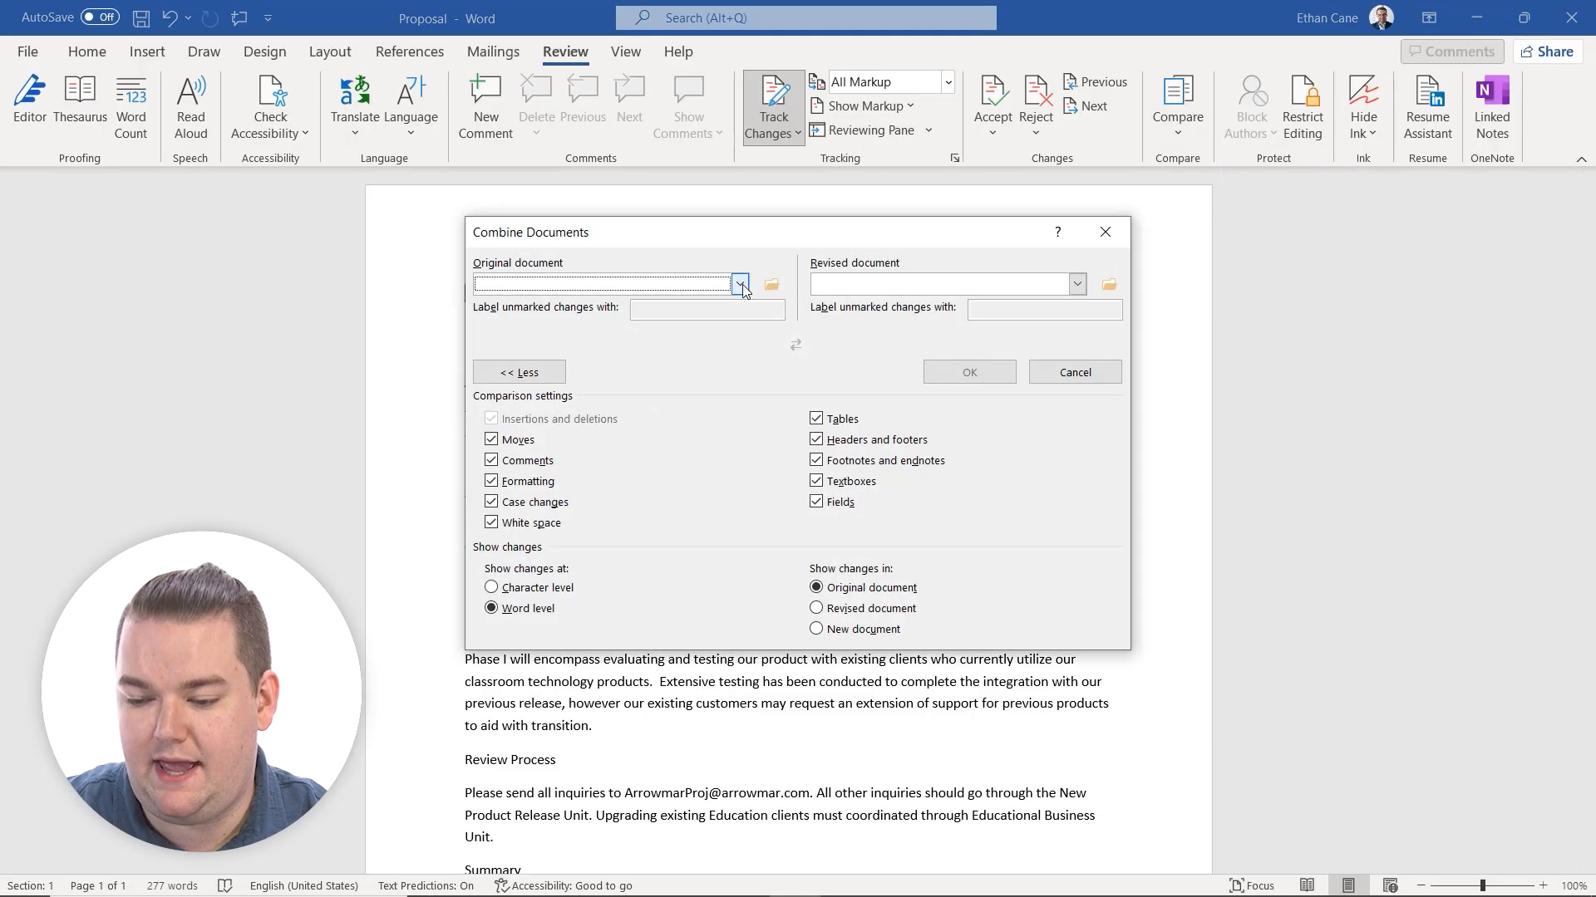
left_click(772, 286)
double_click(745, 597)
left_click(1109, 284)
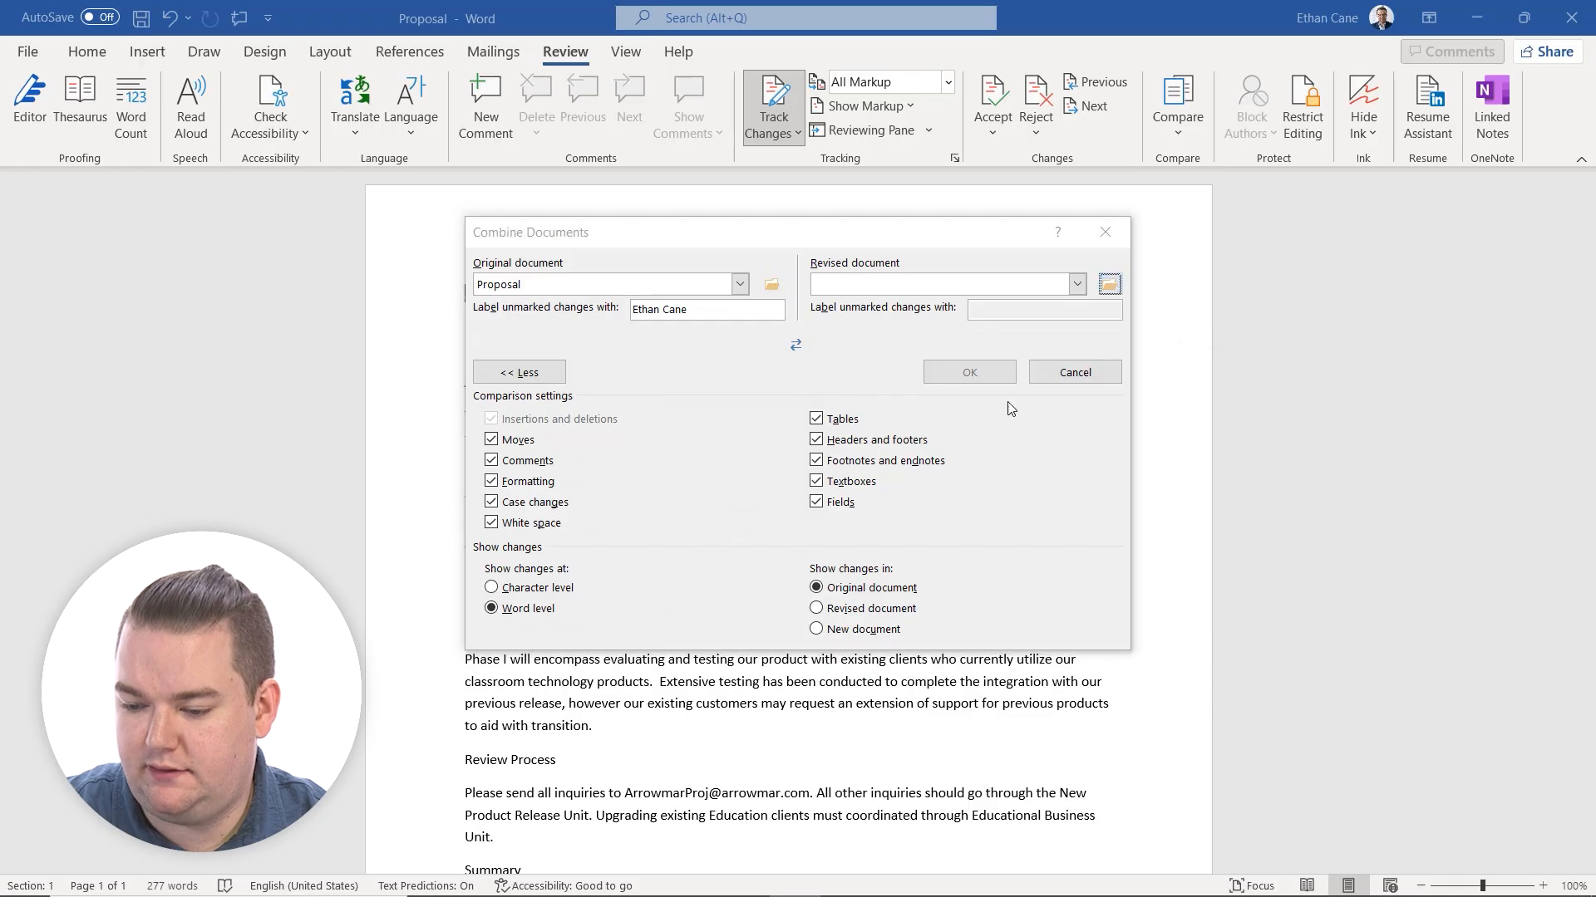
double_click(770, 603)
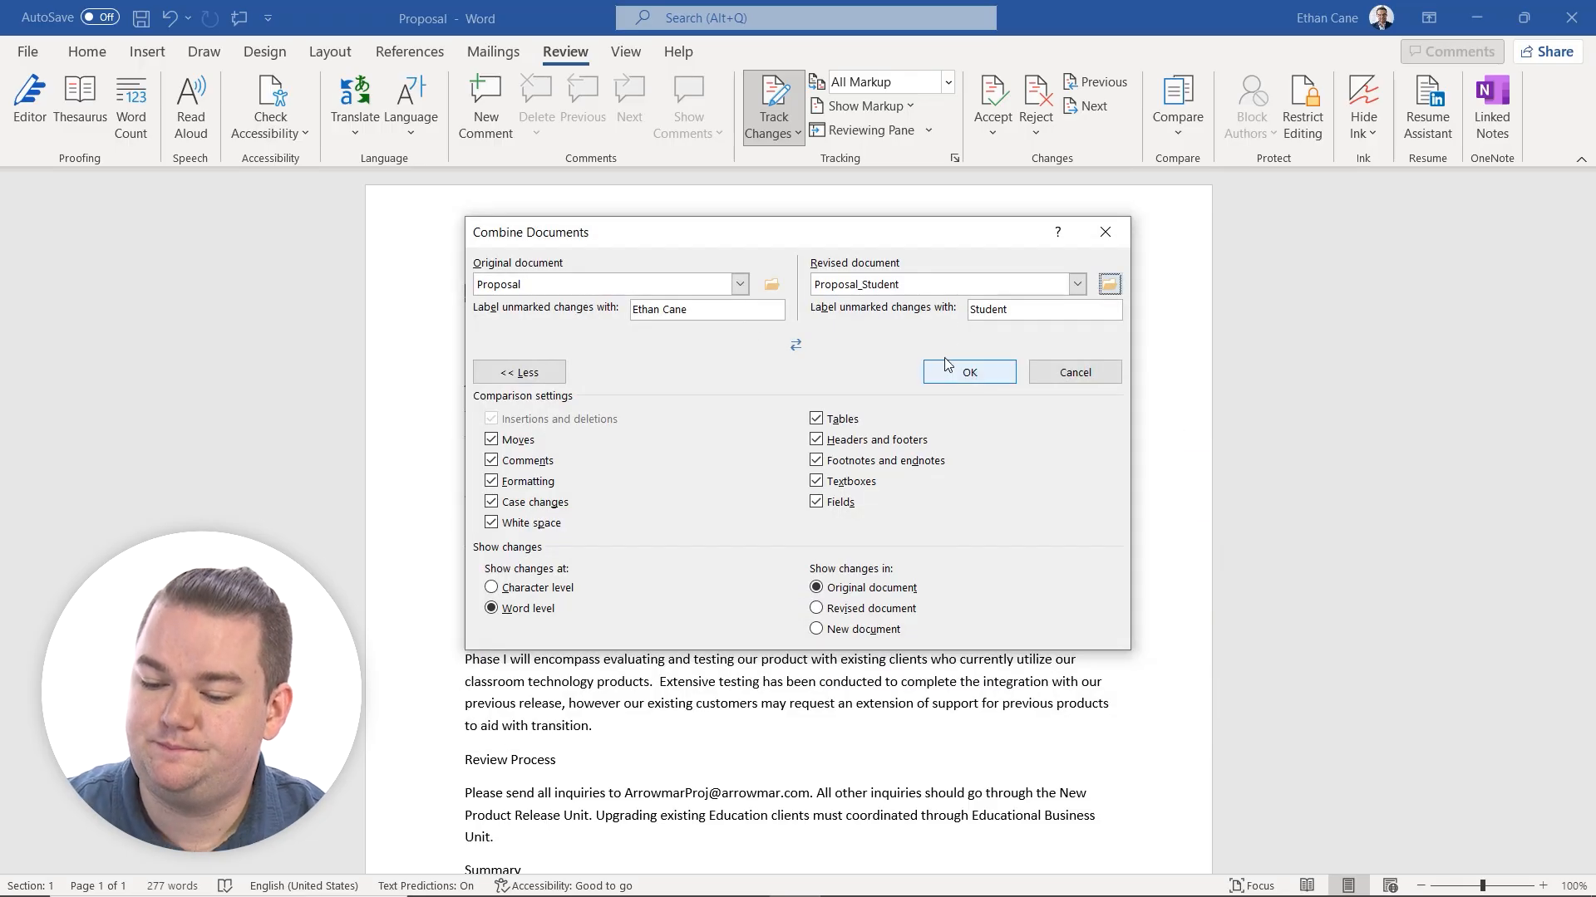
left_click(967, 376)
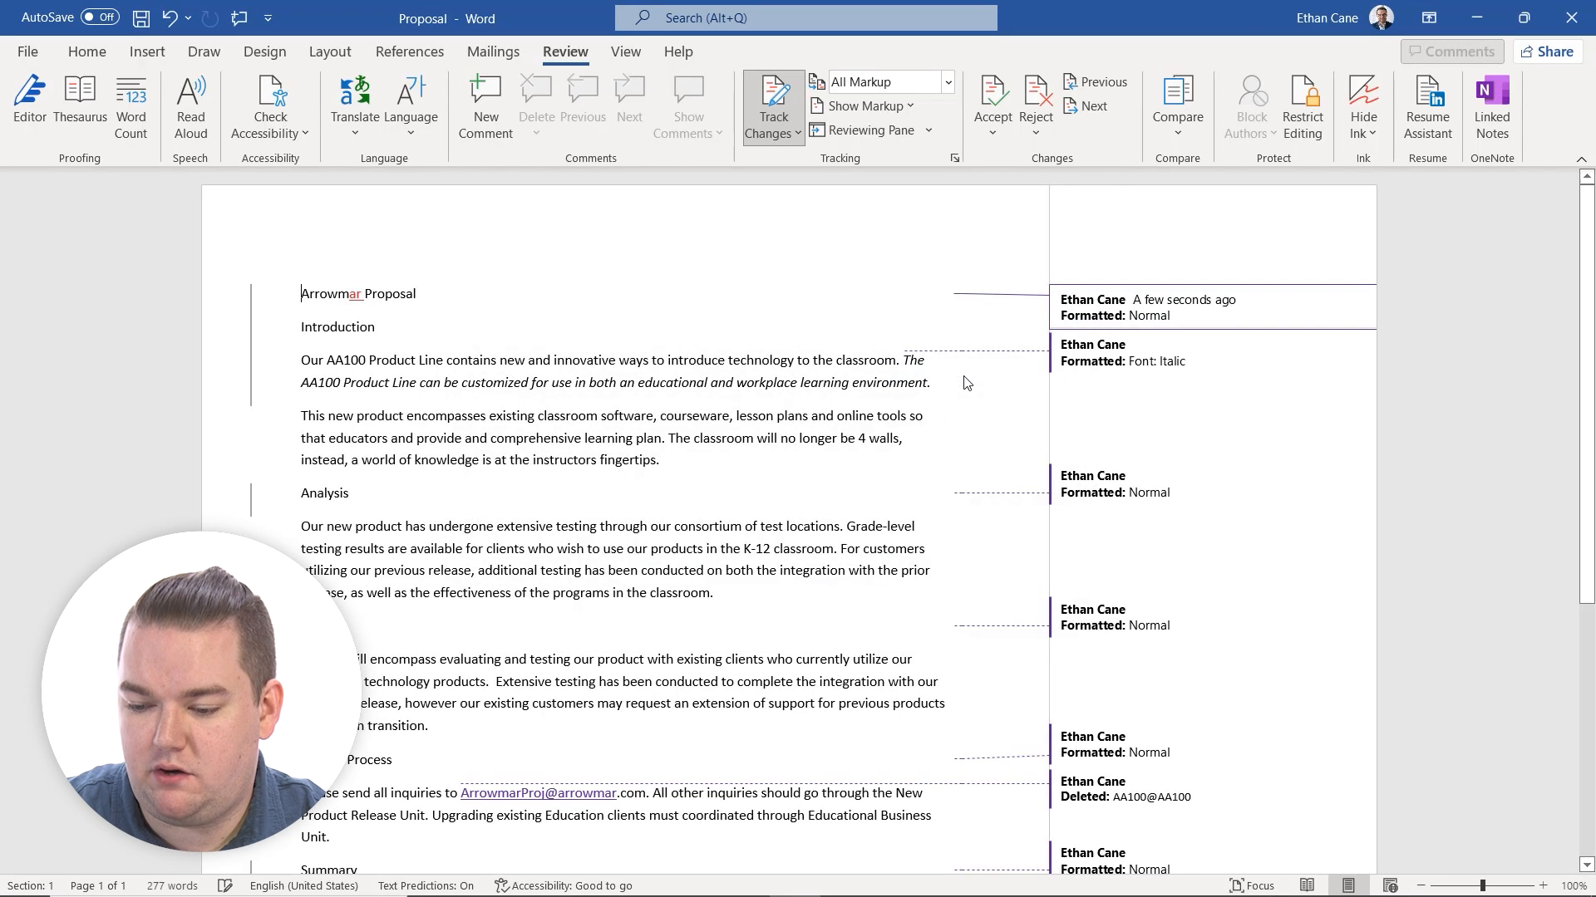
Display both source documents next to the newly combined Proposal and Proposal_Student document.
left_click(1186, 138)
mouse_move(1259, 311)
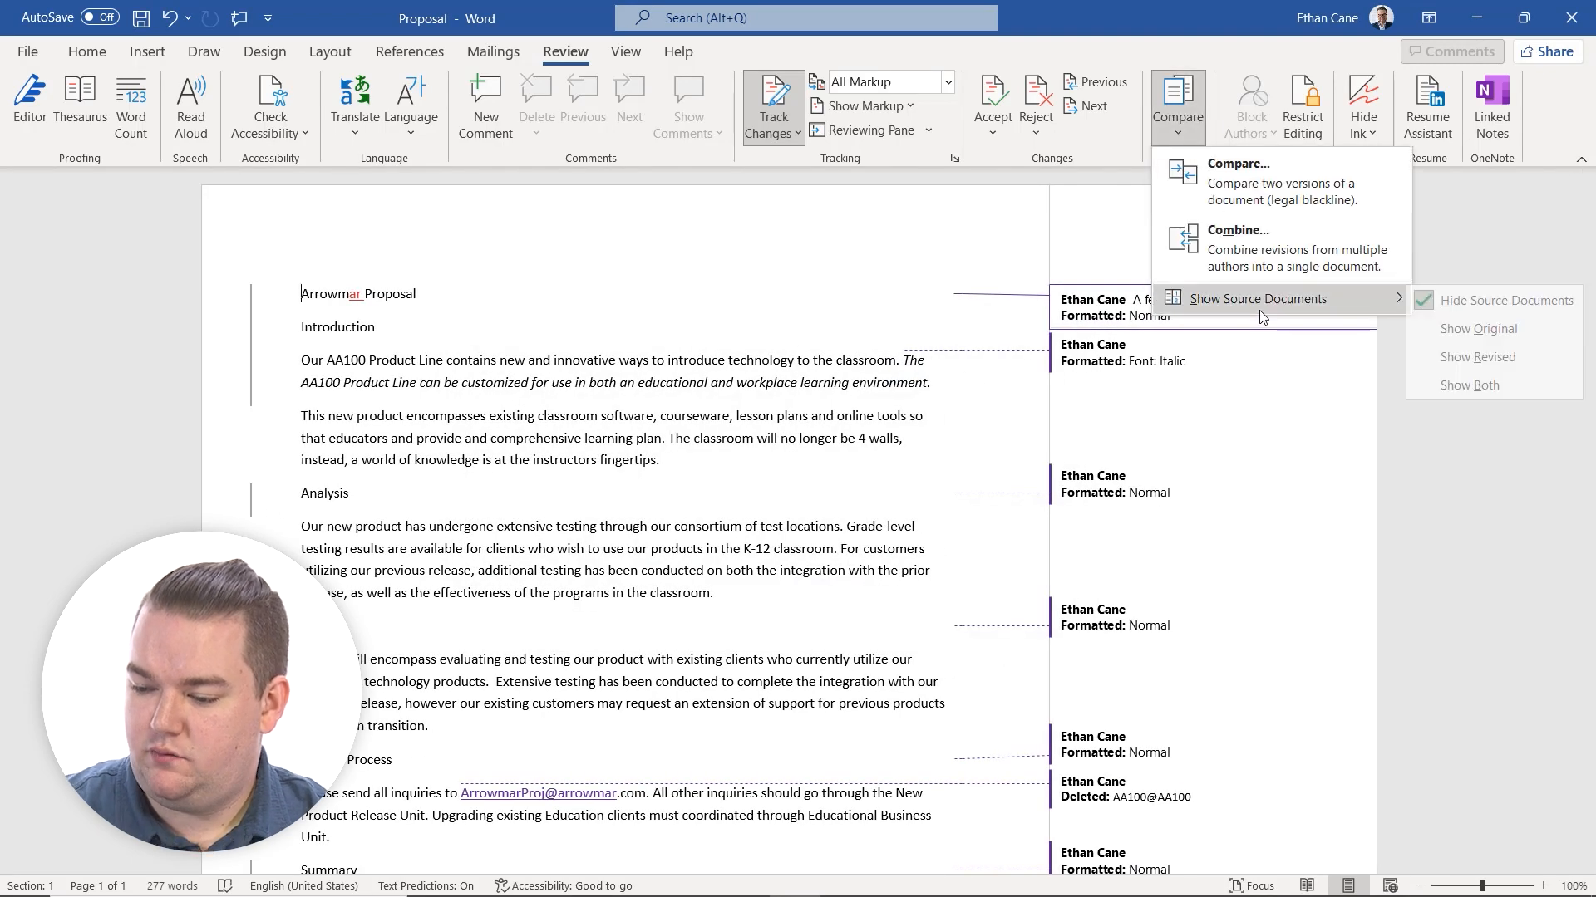
left_click(1477, 386)
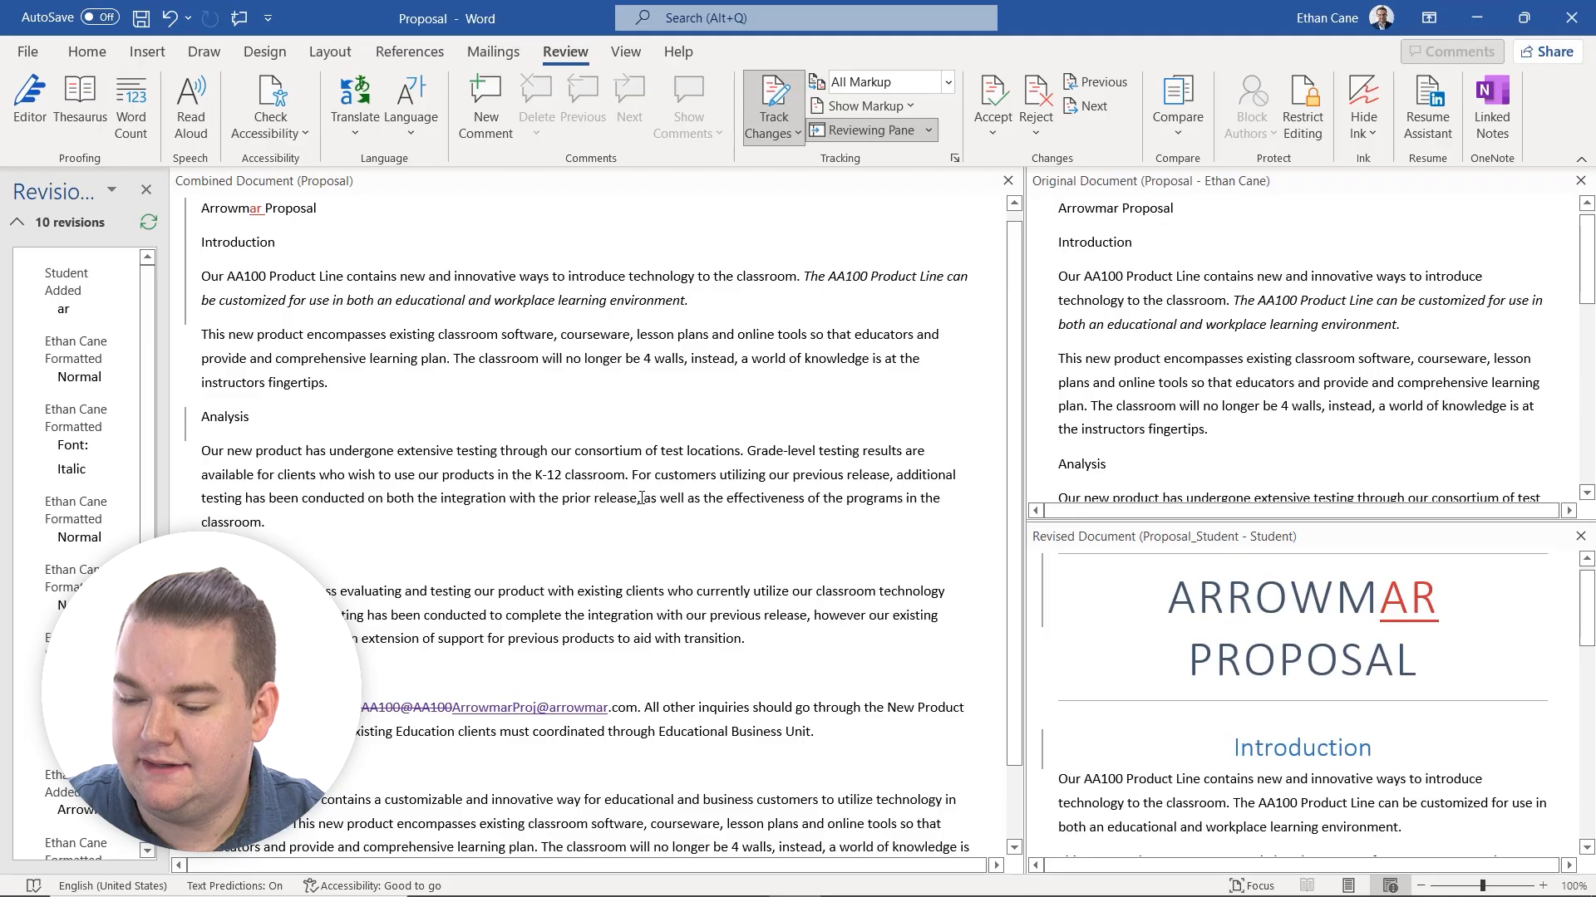
Dismiss the antivirus pop-up and examine the combined document against the Proposal and Proposal_Student sources and the listed revisions.
scroll(556, 411, "down", 3)
scroll(557, 412, "up", 3)
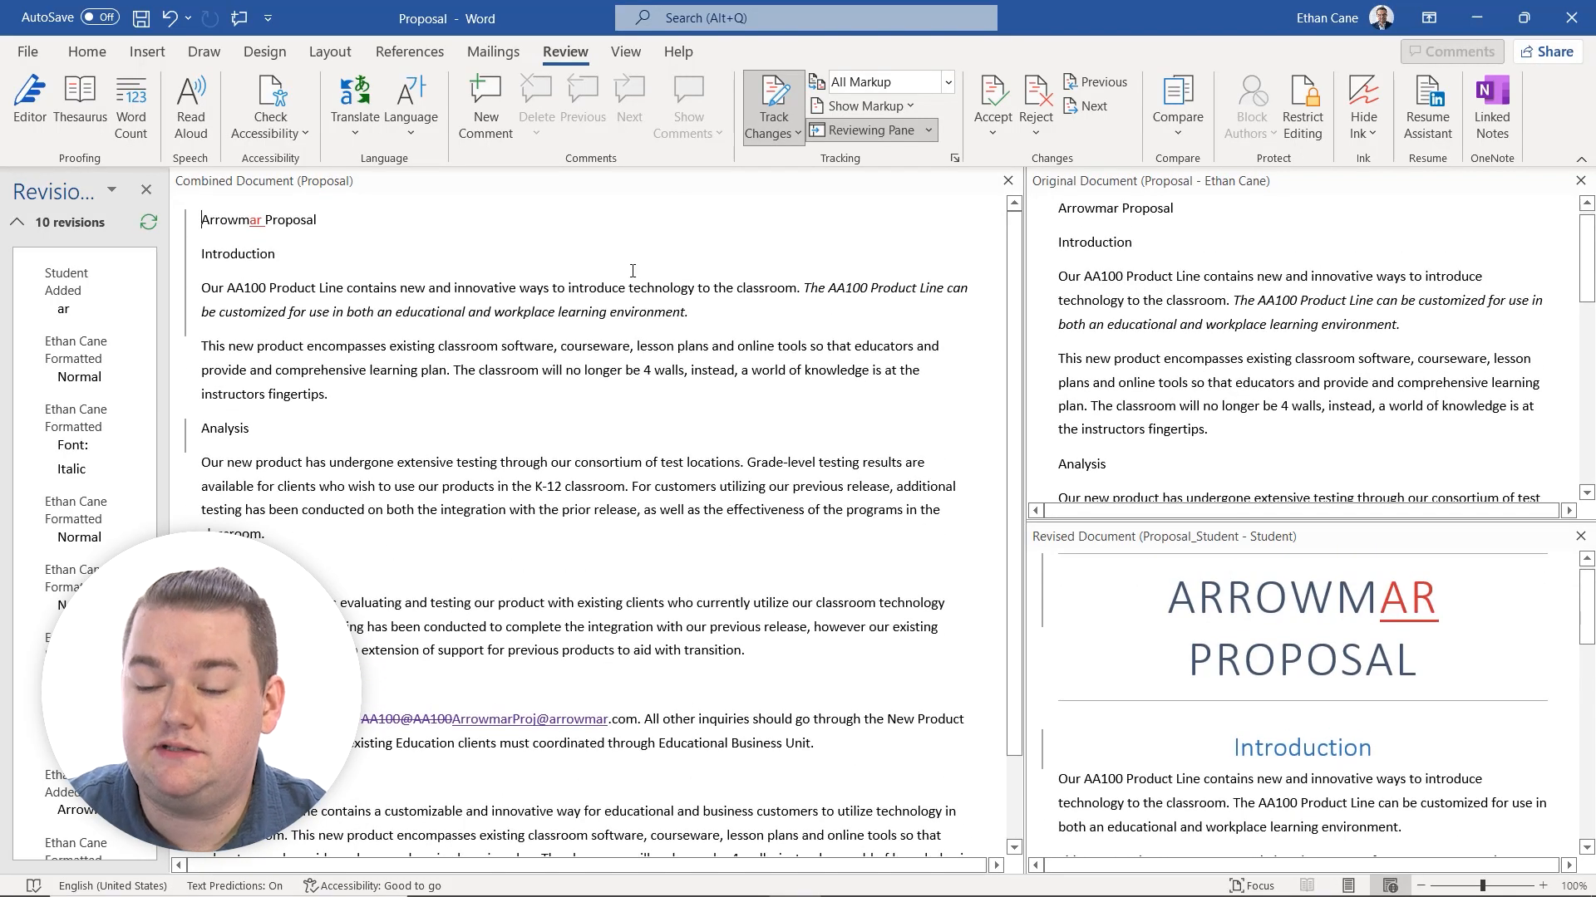
left_click(1191, 137)
left_click(1191, 138)
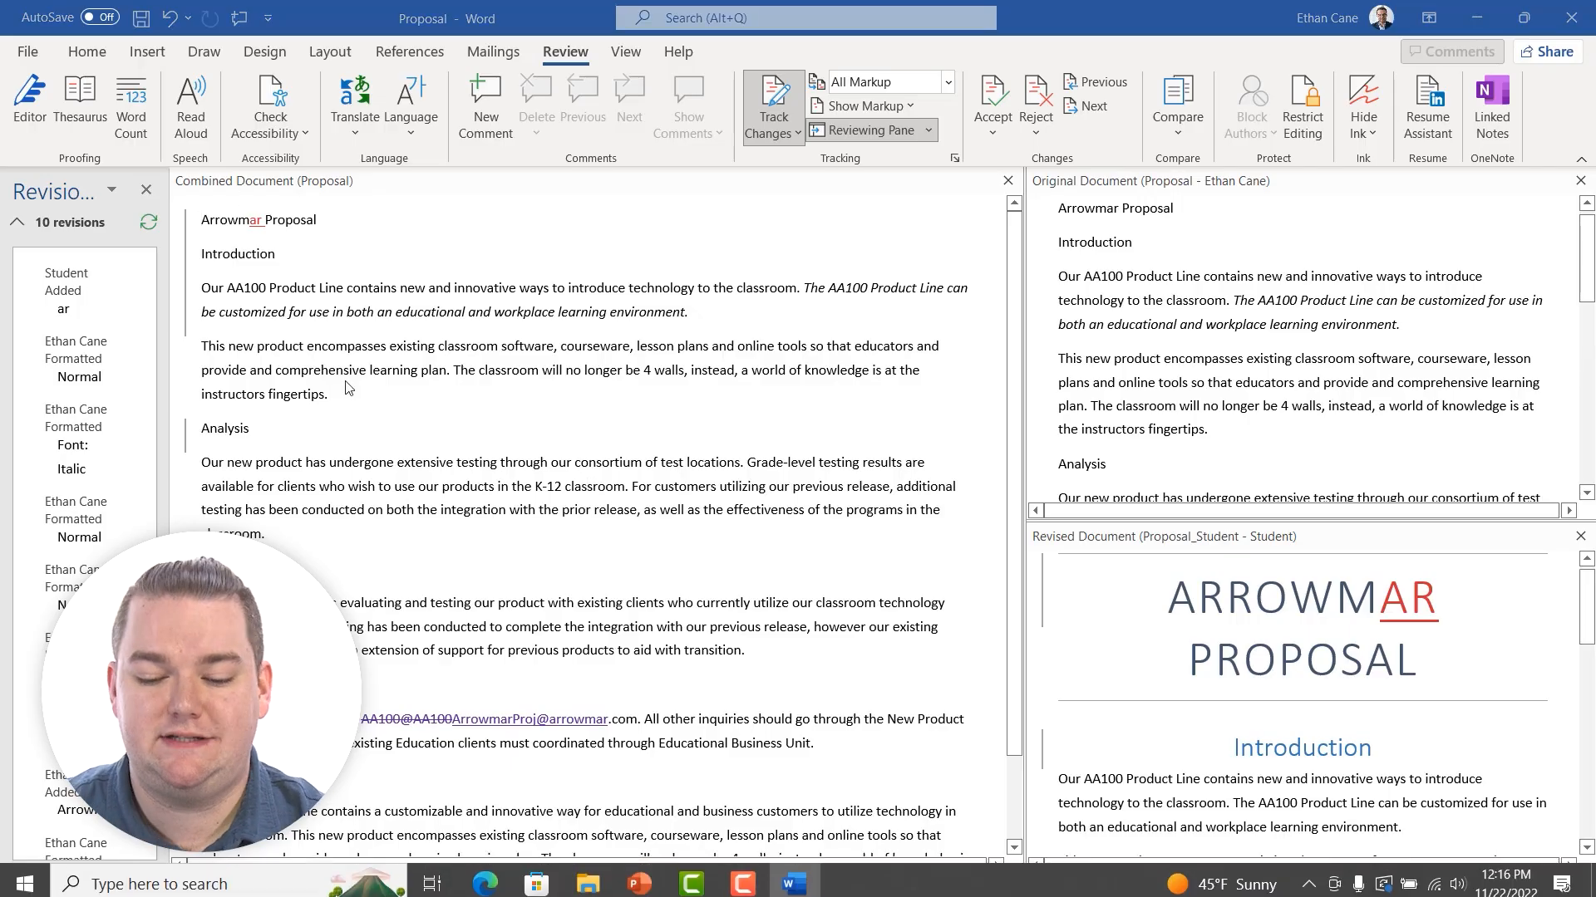
scroll(482, 392, "down", 1)
scroll(482, 392, "up", 1)
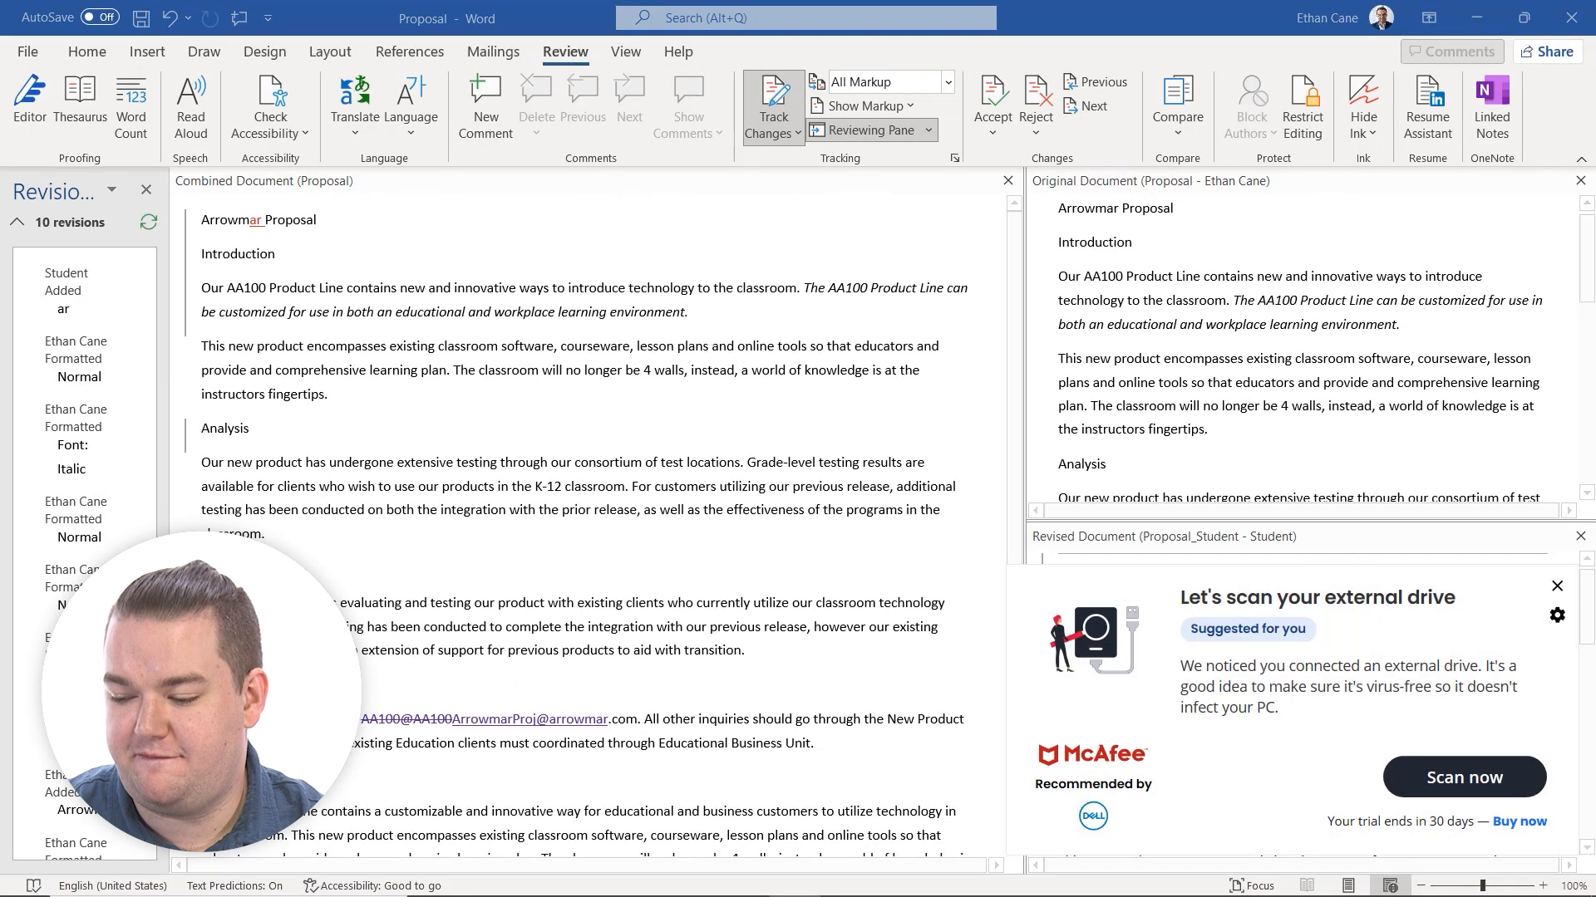
left_click(1562, 591)
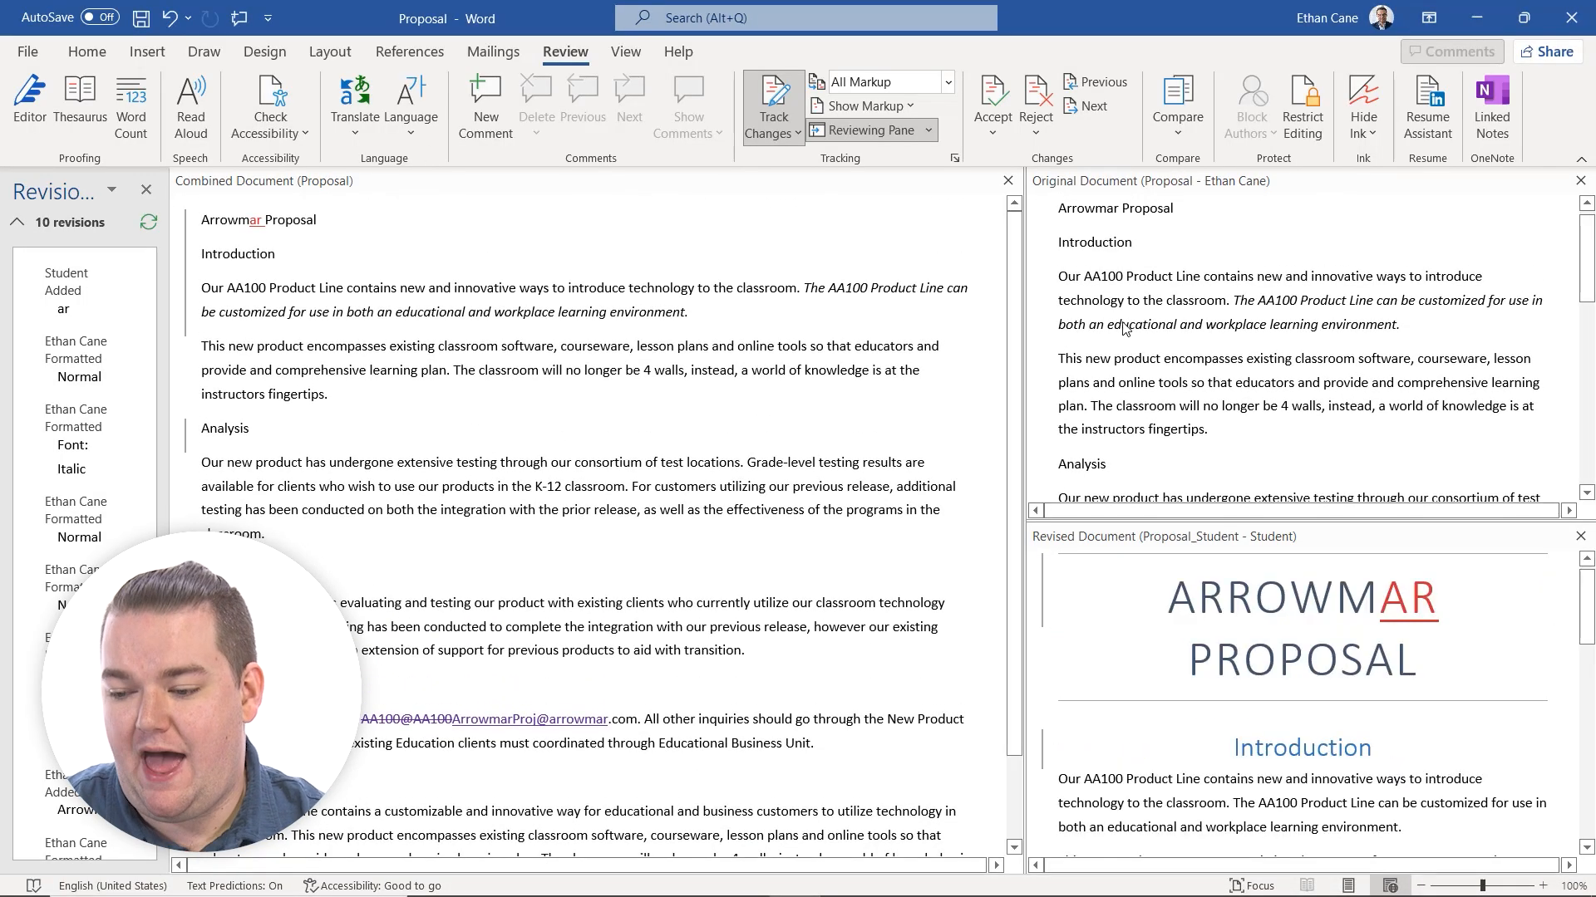
scroll(1373, 370, "down", 2)
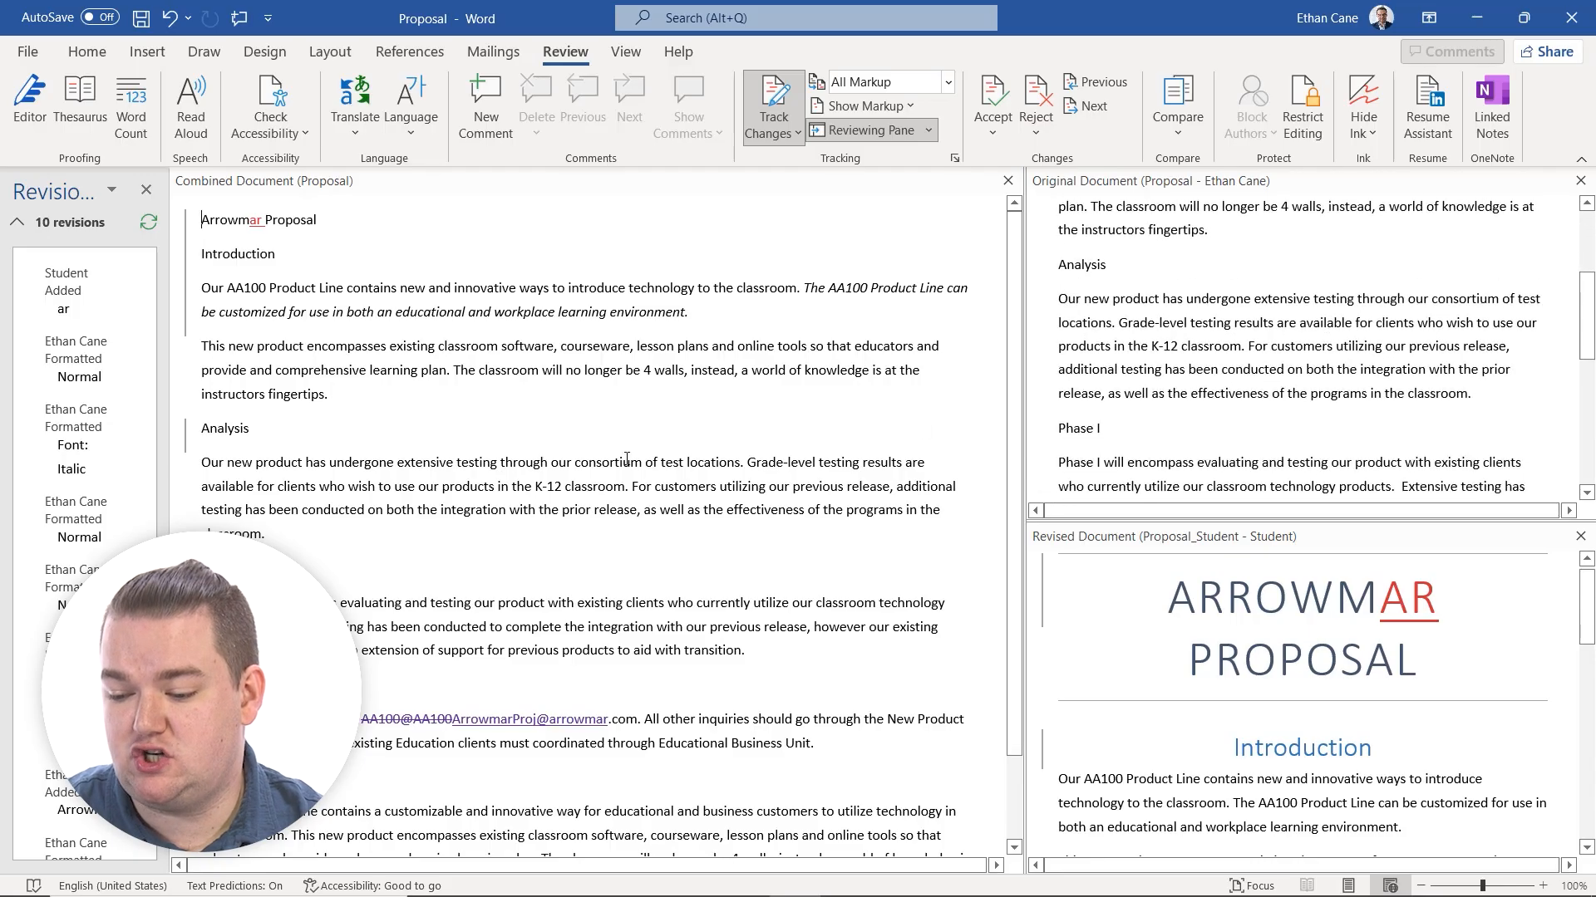
scroll(634, 418, "down", 2)
scroll(646, 422, "up", 2)
scroll(649, 423, "down", 2)
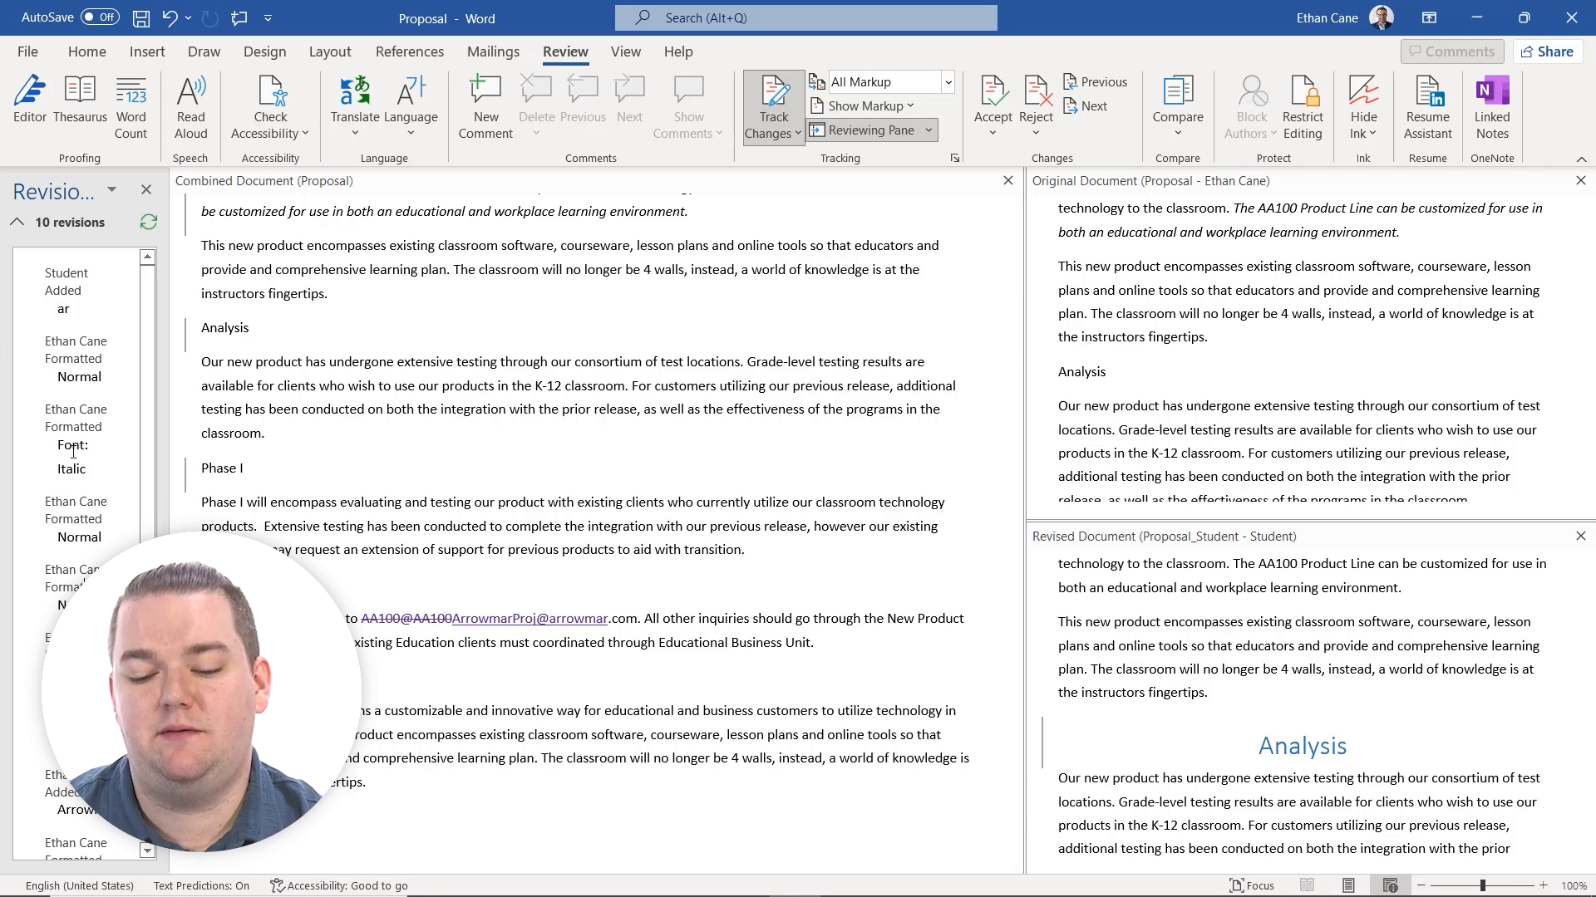
left_click(73, 451)
left_click(81, 290)
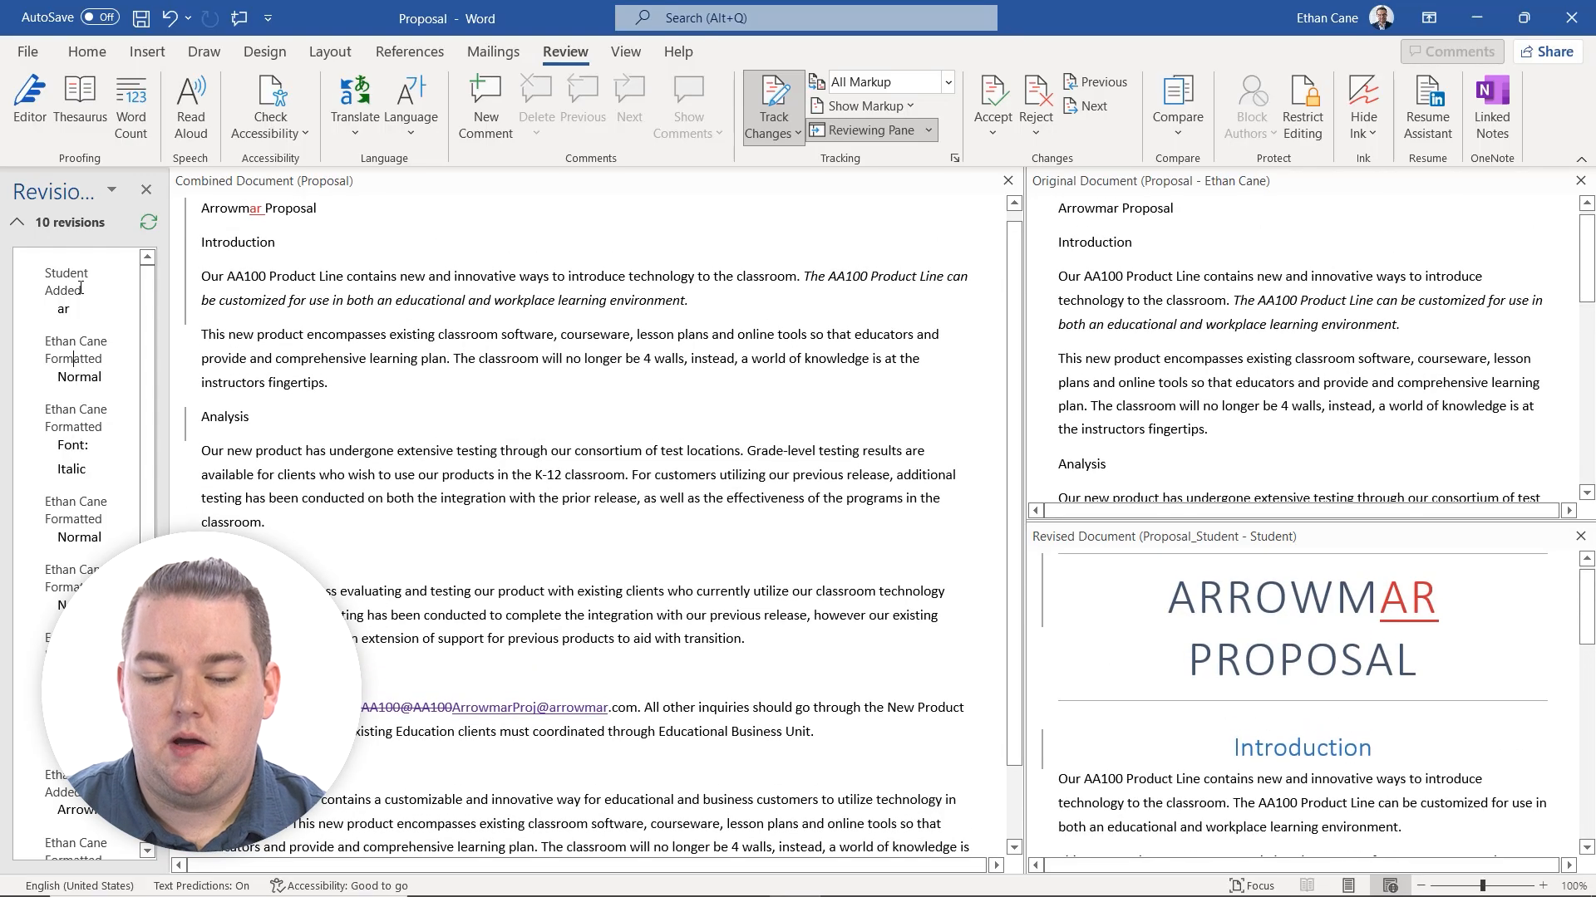